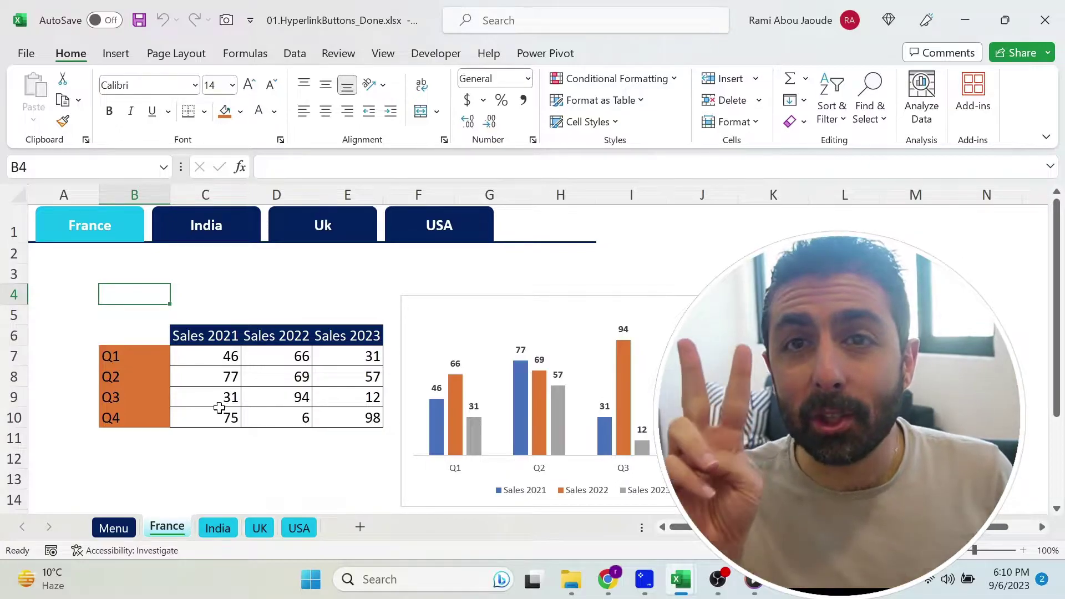
# From the Menu sheet, use the India, Uk and USA buttons to jump between the country sheets.
pyautogui.click(114, 527)
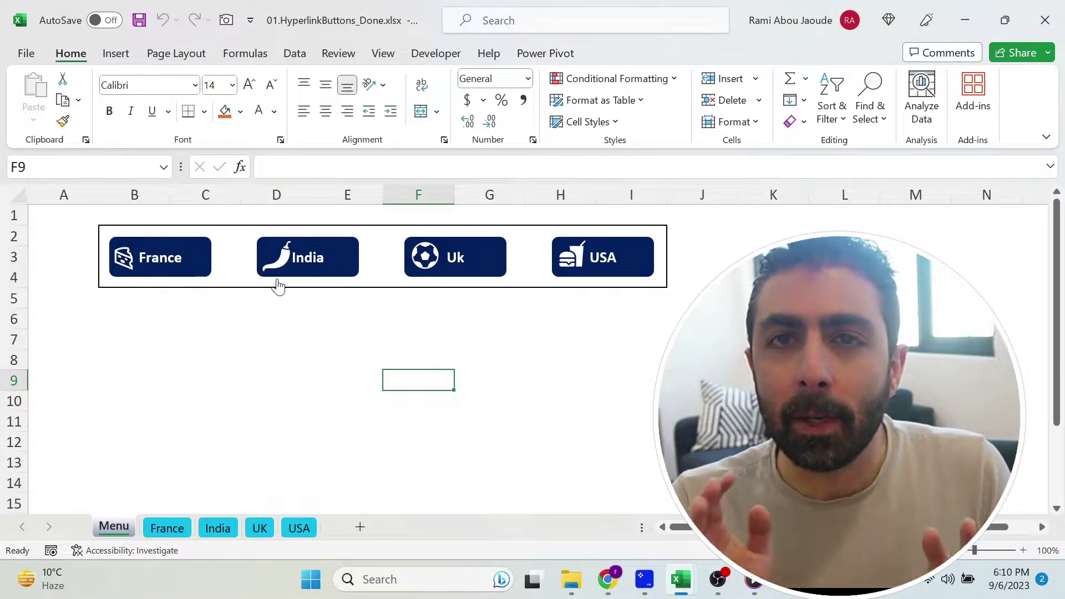
pyautogui.click(298, 260)
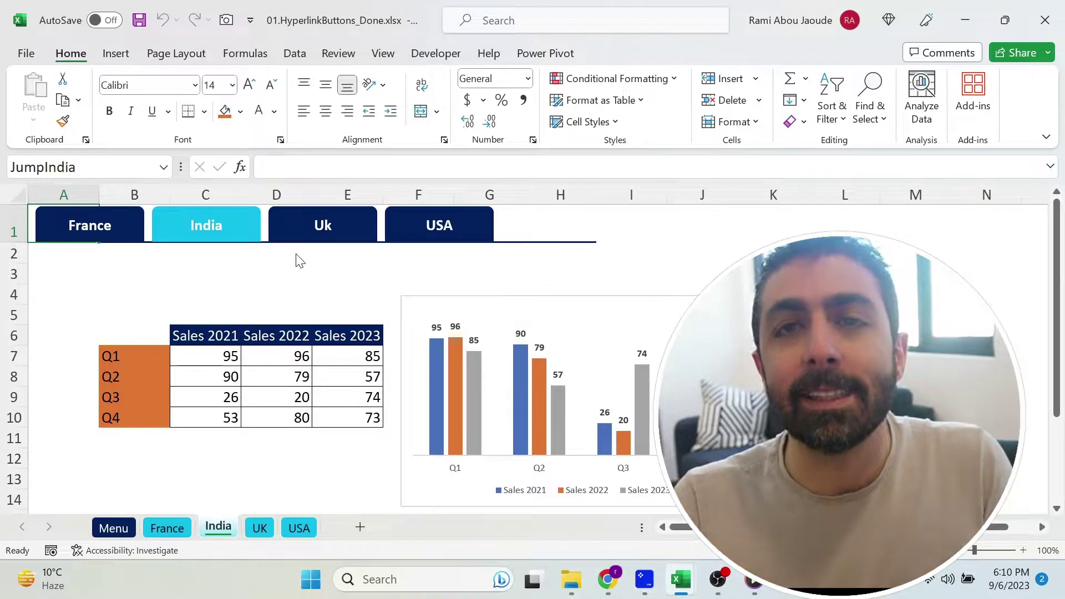
pyautogui.click(329, 236)
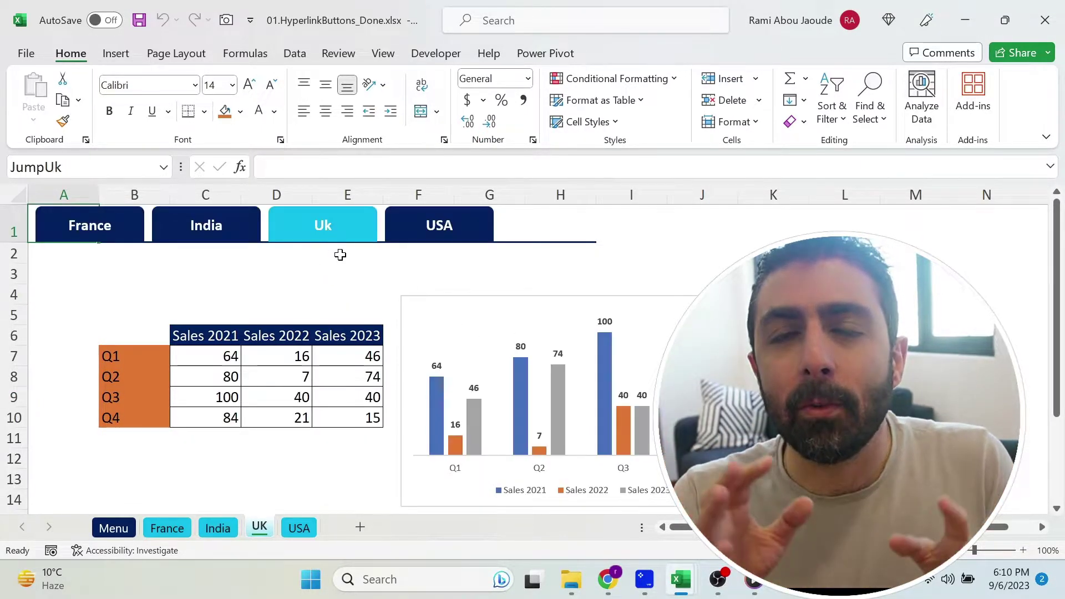
pyautogui.click(441, 222)
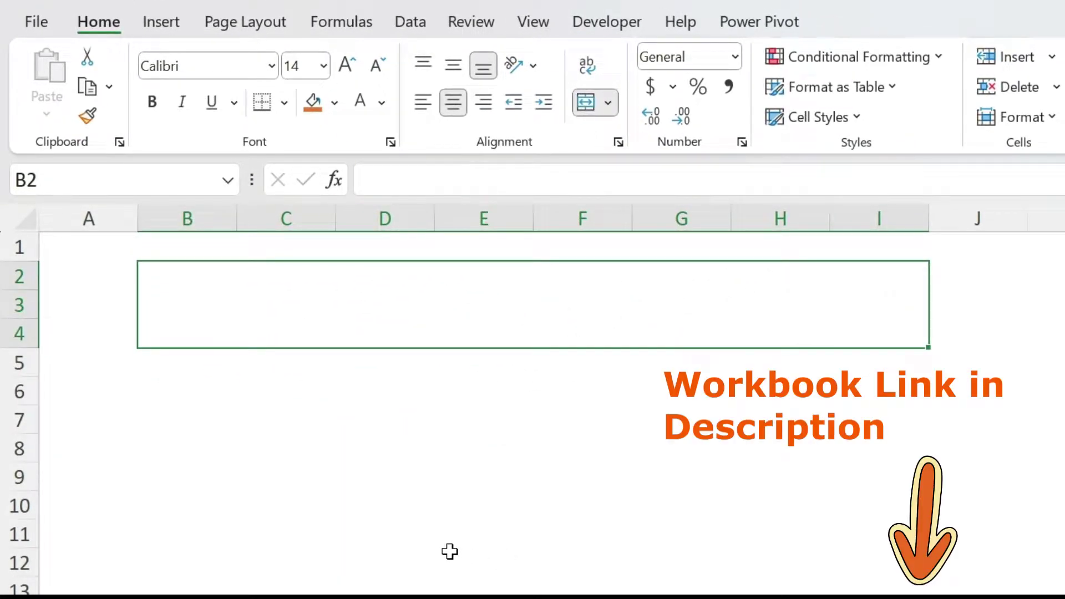
# Draw a rounded rectangle across cells B2:C4.
pyautogui.click(161, 22)
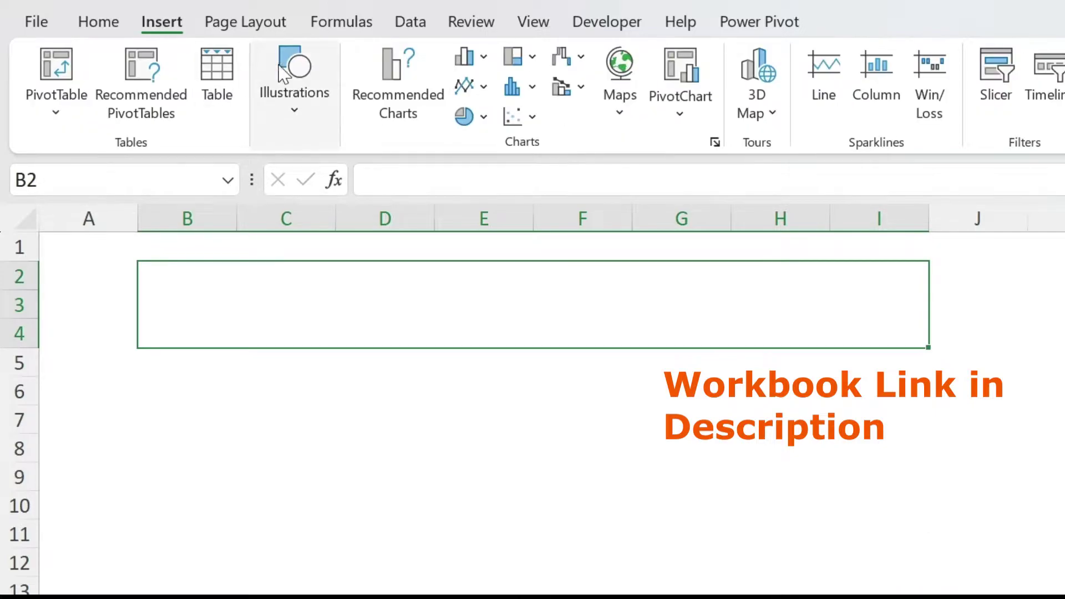
pyautogui.click(294, 73)
pyautogui.click(346, 201)
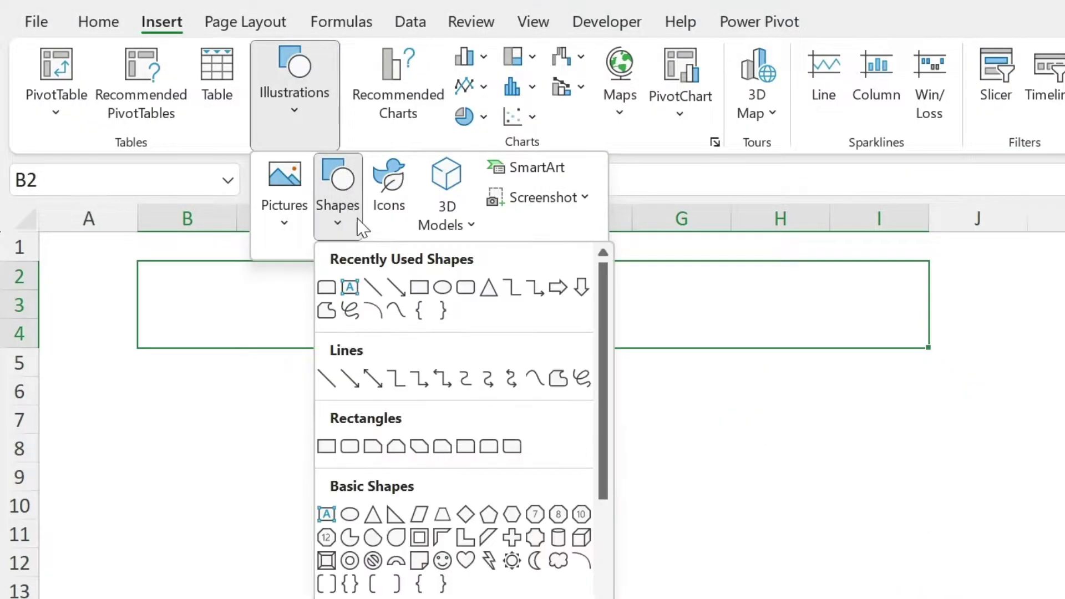
pyautogui.click(448, 280)
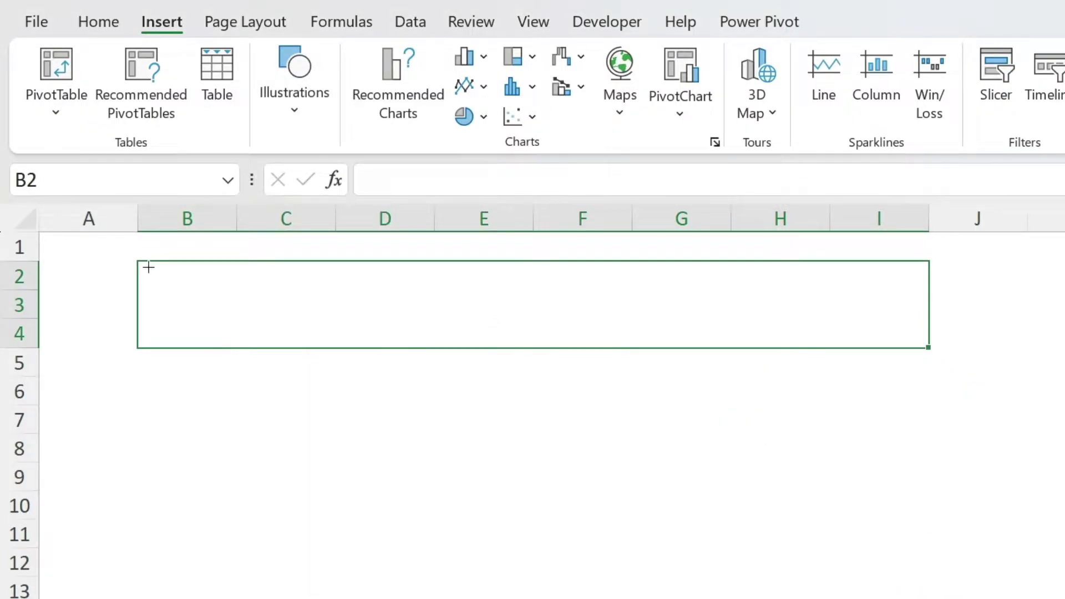
pyautogui.moveTo(152, 277); pyautogui.dragTo(295, 333)
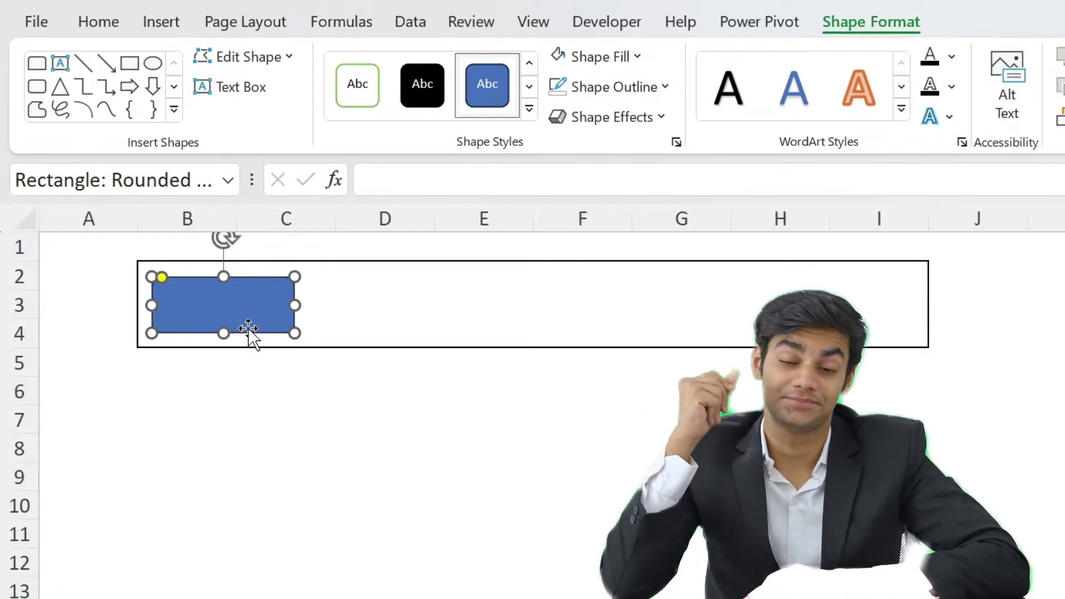
# Ctrl+Shift-drag copies of the rectangle straight right into columns D–E and F–G.
pyautogui.hotkey('ctrl', 'shift')
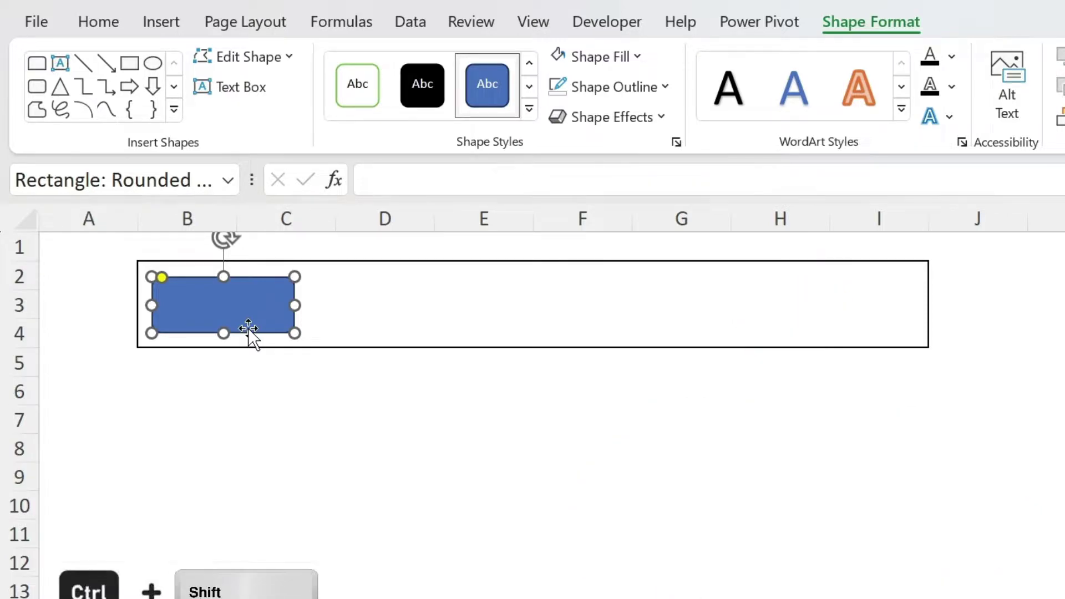
pyautogui.moveTo(248, 333); pyautogui.dragTo(417, 310)
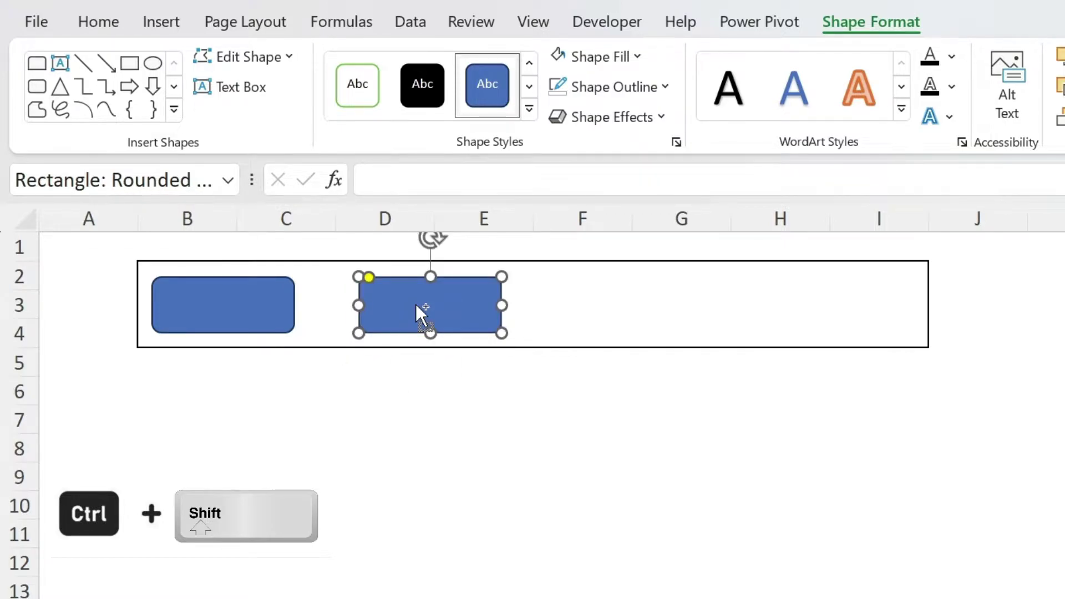
pyautogui.moveTo(415, 304); pyautogui.dragTo(848, 306)
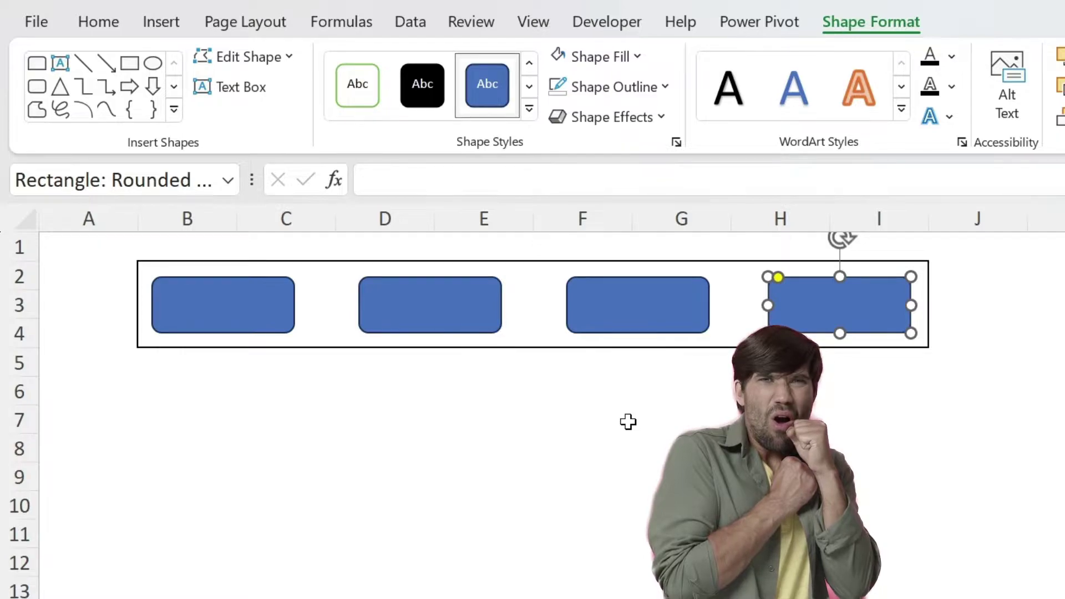
# Select the rectangles and distribute them horizontally so they are evenly spaced.
pyautogui.keyDown('ctrl'); pyautogui.click(252, 294); pyautogui.keyUp('ctrl')
pyautogui.keyDown('ctrl'); pyautogui.click(415, 297); pyautogui.keyUp('ctrl')
pyautogui.keyDown('ctrl'); pyautogui.click(587, 309); pyautogui.keyUp('ctrl')
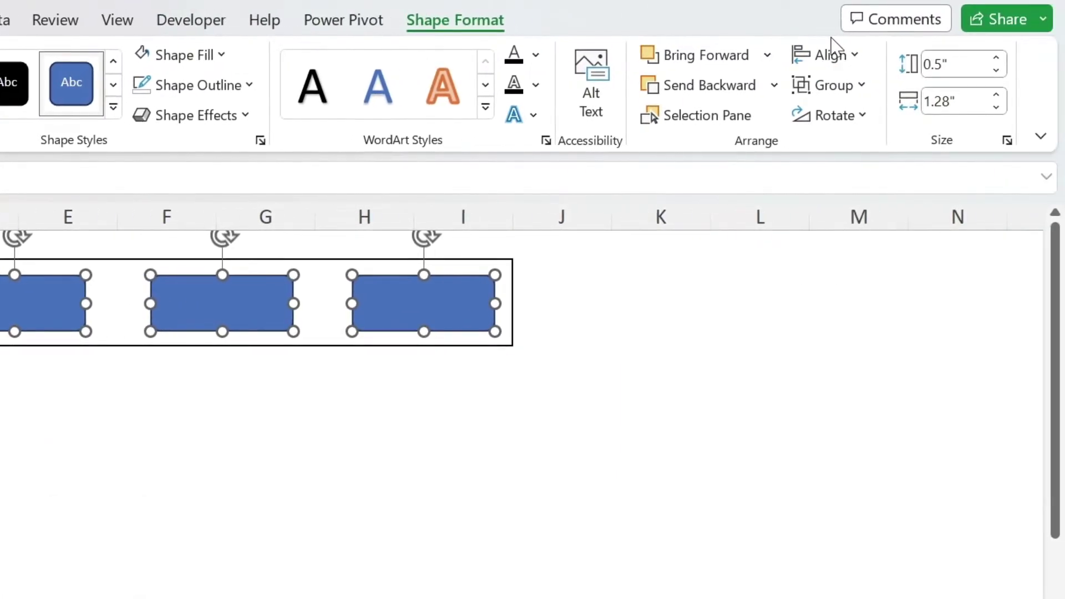
pyautogui.click(1034, 56)
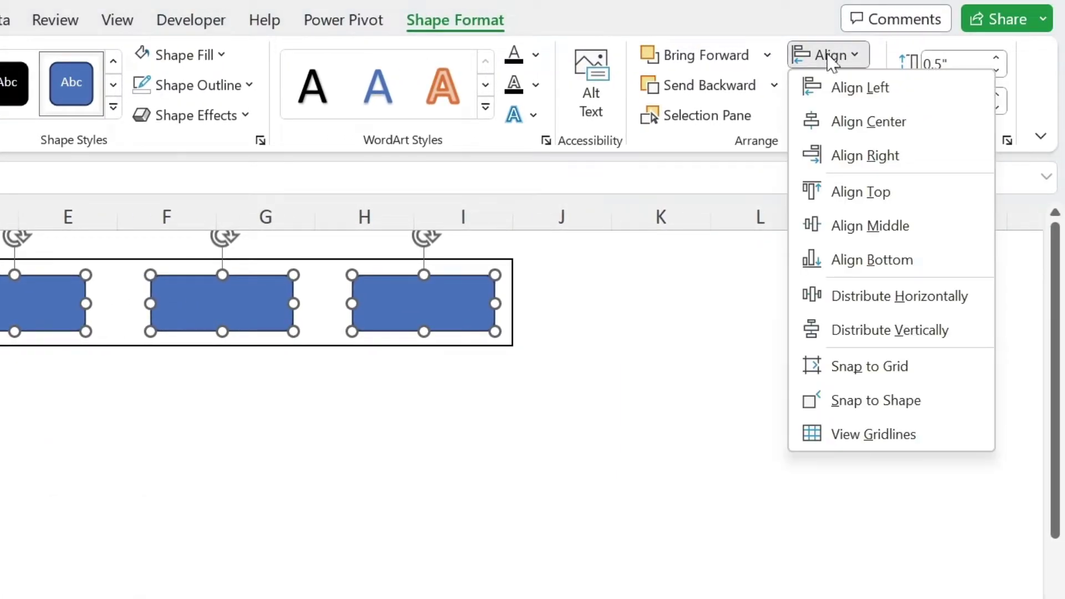
pyautogui.click(889, 297)
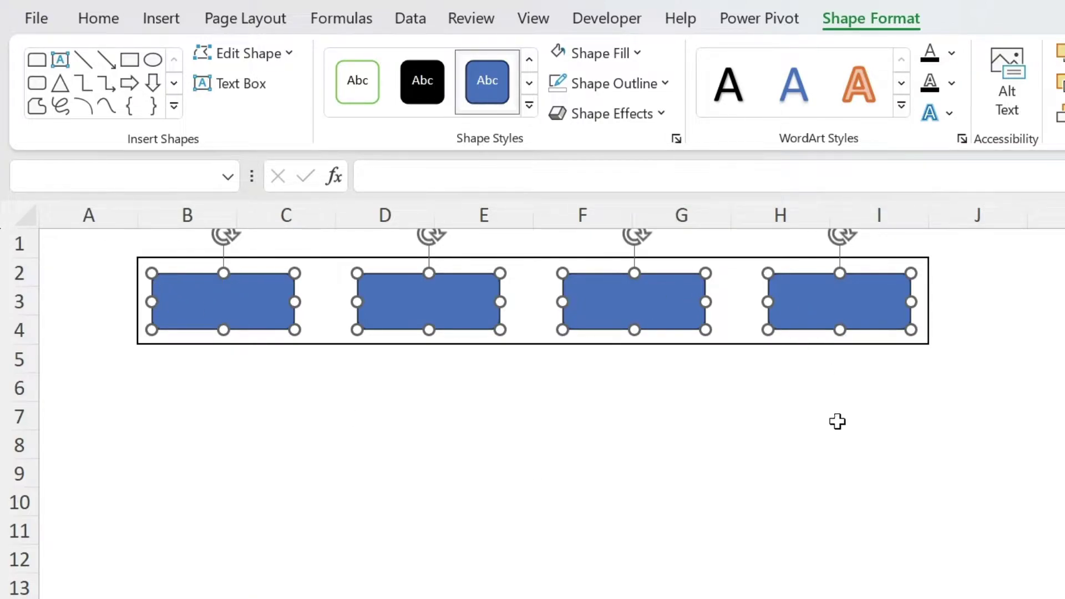
# Fill the four rectangles navy blue and remove their outline.
pyautogui.click(621, 56)
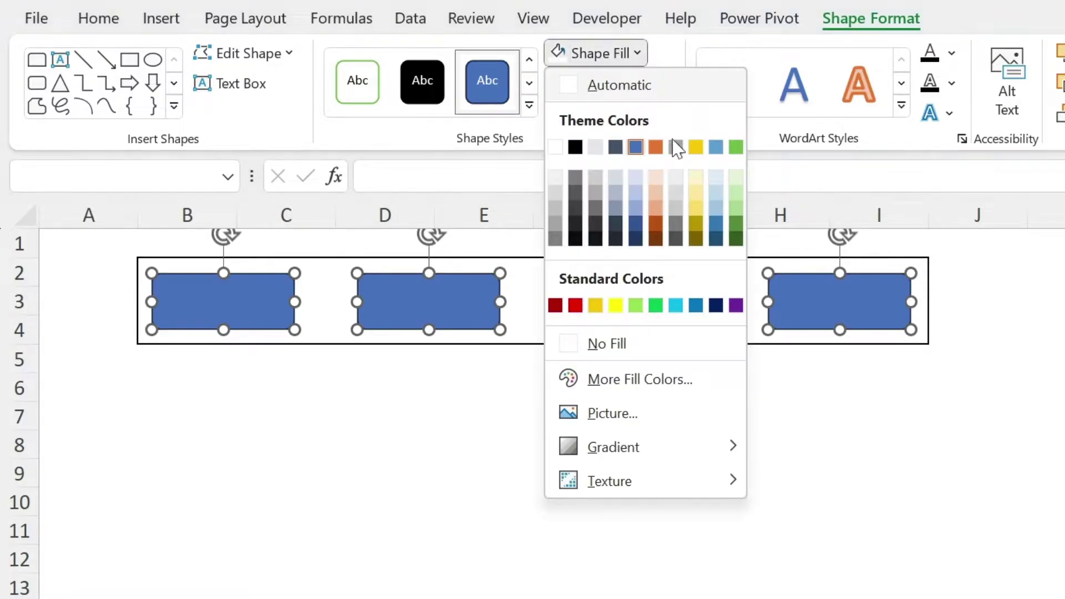
pyautogui.click(715, 305)
pyautogui.click(614, 84)
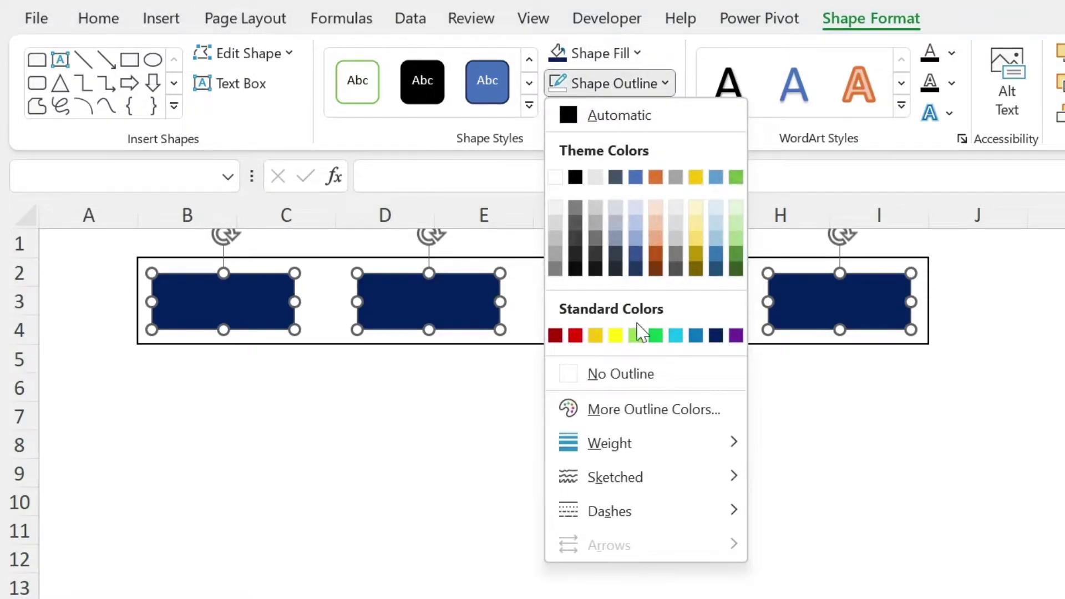
pyautogui.click(635, 371)
# Make the shape text bold and centred vertically and horizontally.
pyautogui.click(98, 18)
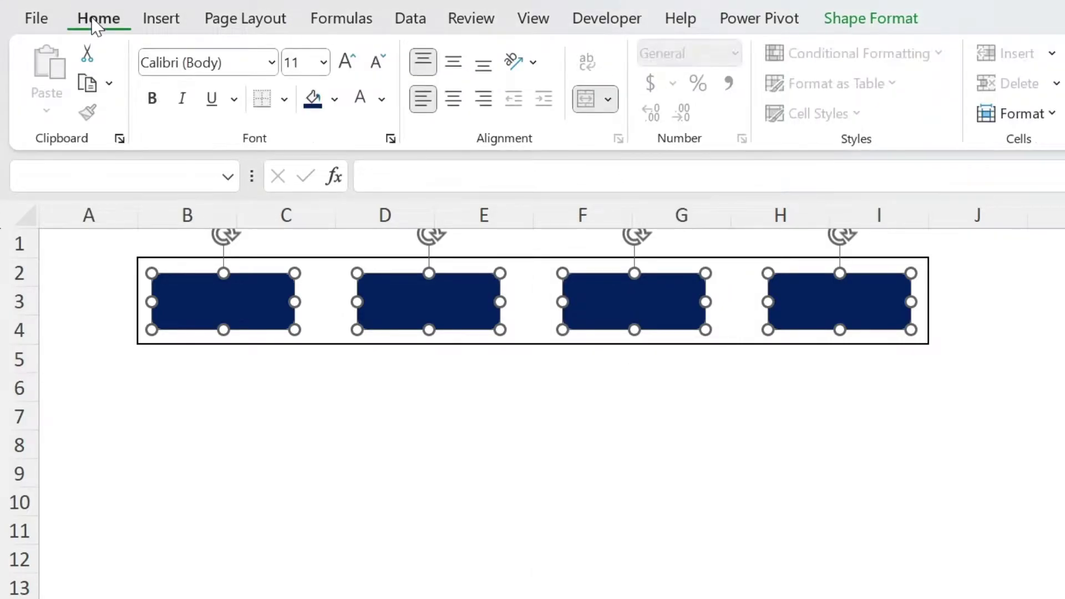
pyautogui.click(155, 101)
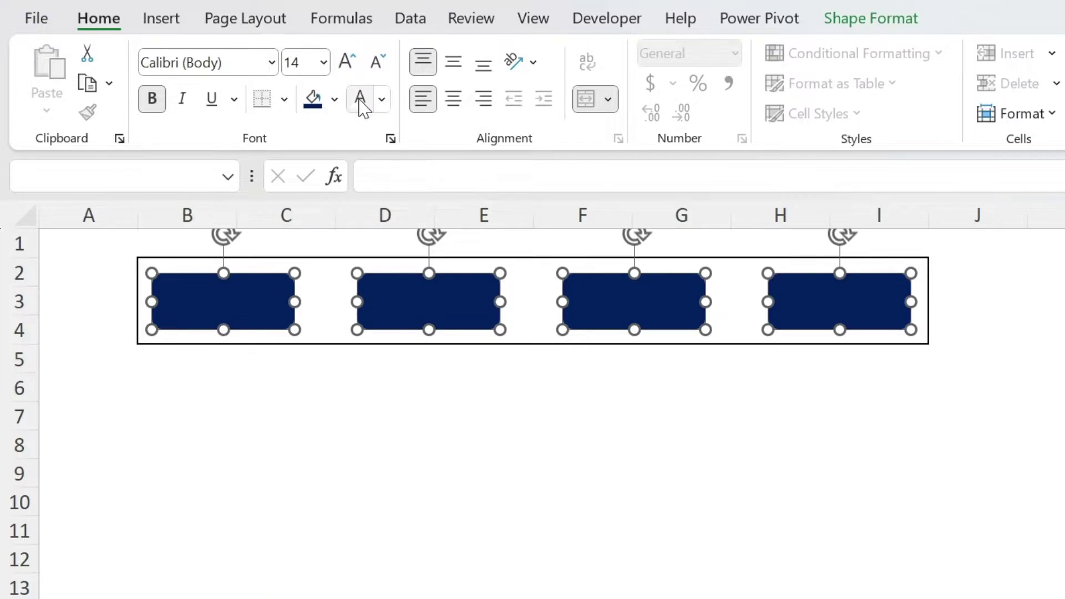
pyautogui.click(453, 62)
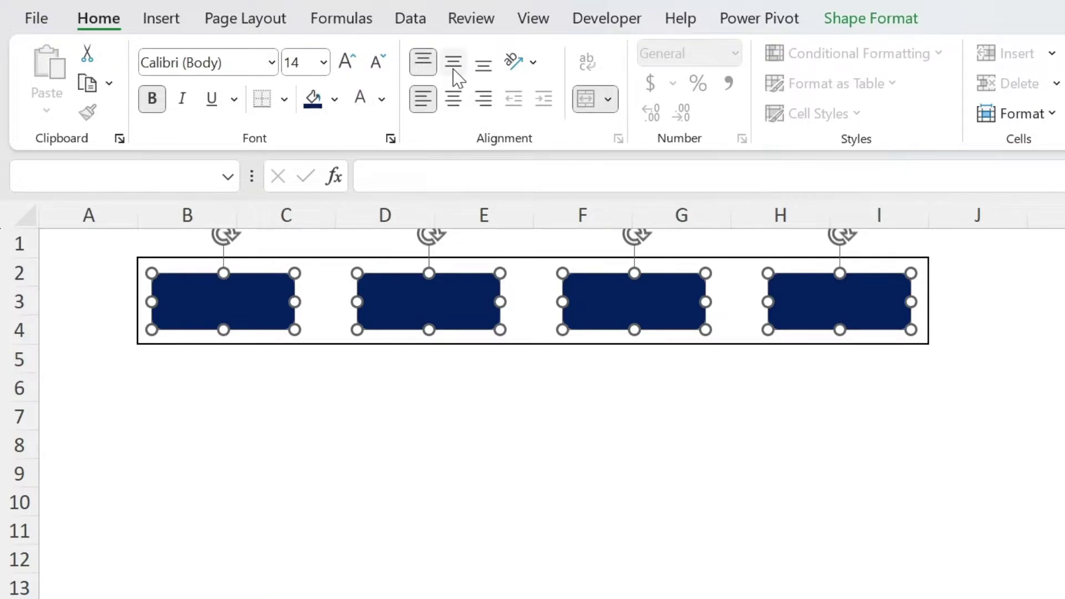
pyautogui.click(453, 99)
# Label the rectangles France, India, Uk and USA.
pyautogui.click(442, 411)
pyautogui.click(216, 294)
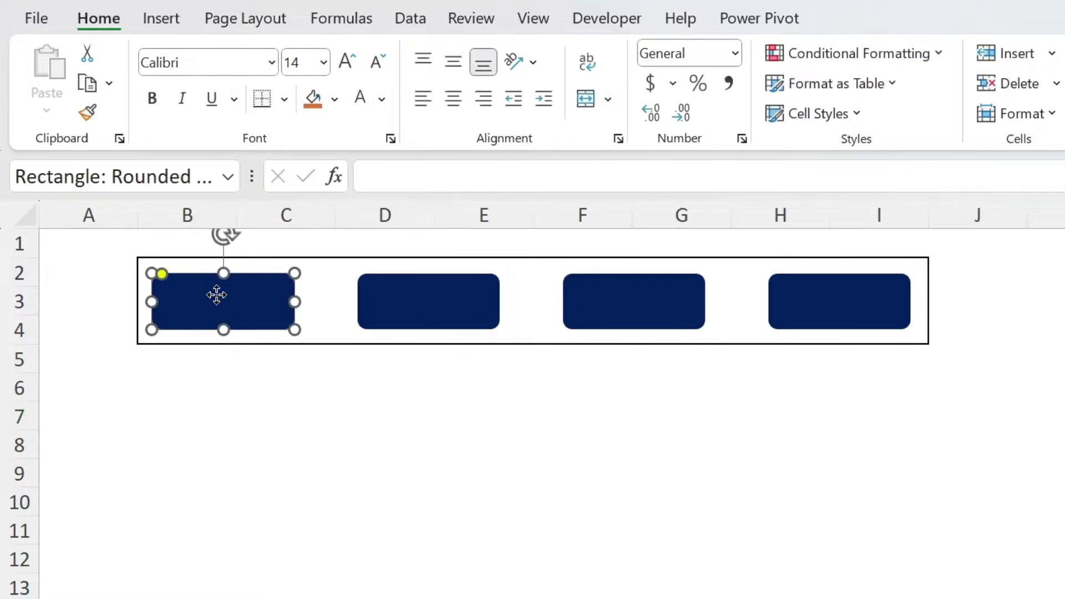
pyautogui.write('France')
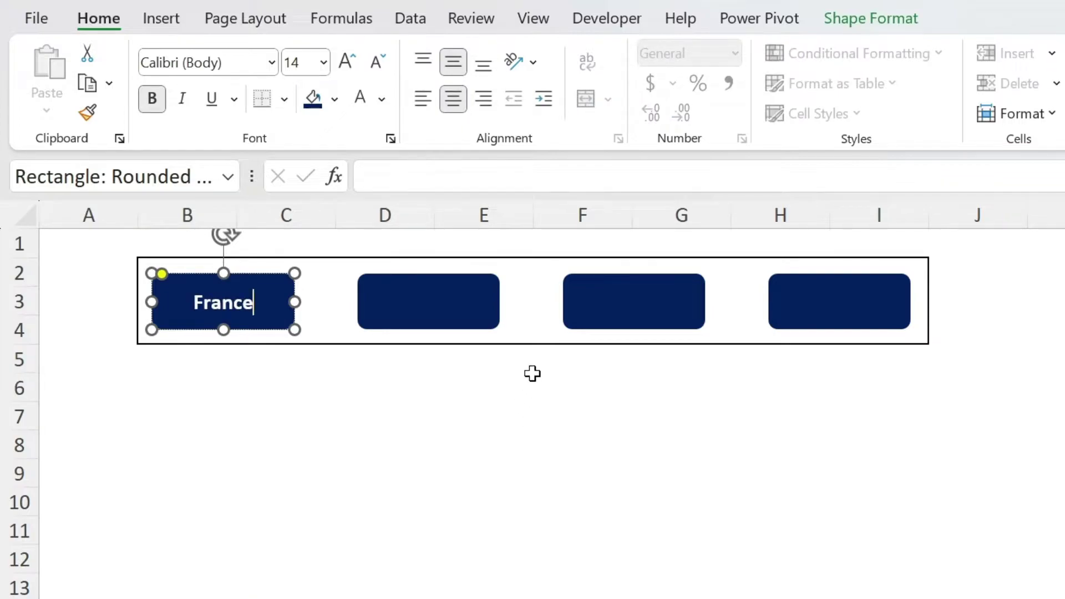
pyautogui.click(395, 287)
pyautogui.write('India')
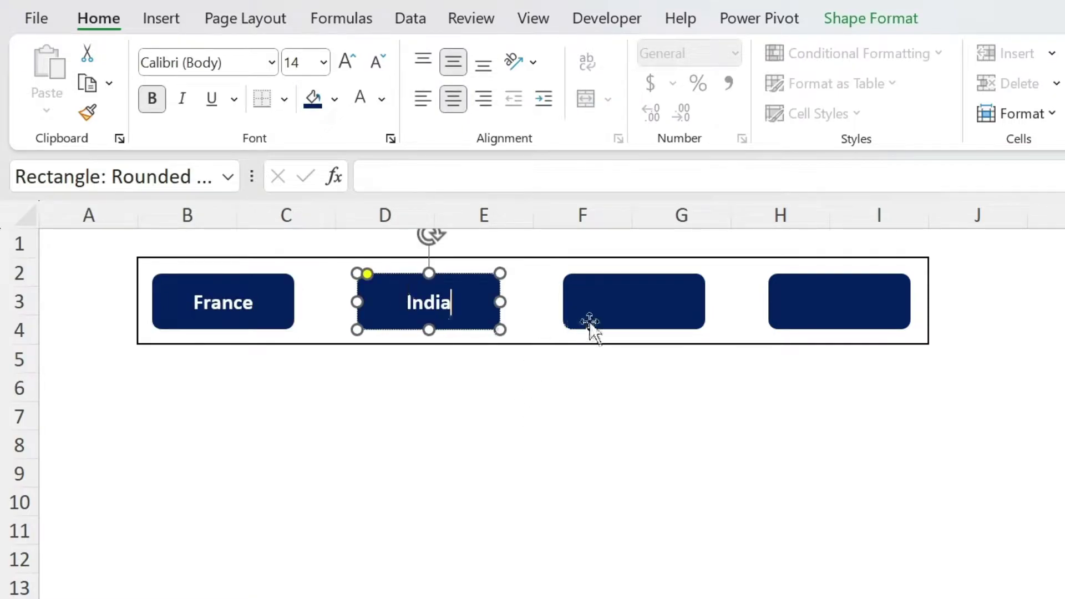
pyautogui.click(631, 305)
pyautogui.write('Uk')
pyautogui.click(832, 297)
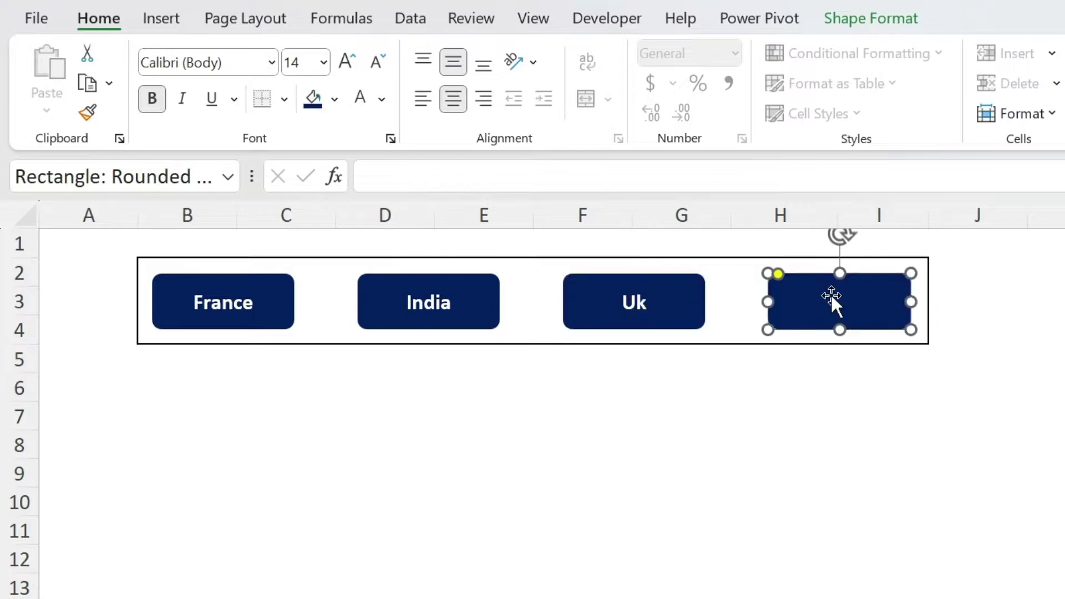
pyautogui.write('USA')
pyautogui.click(508, 487)
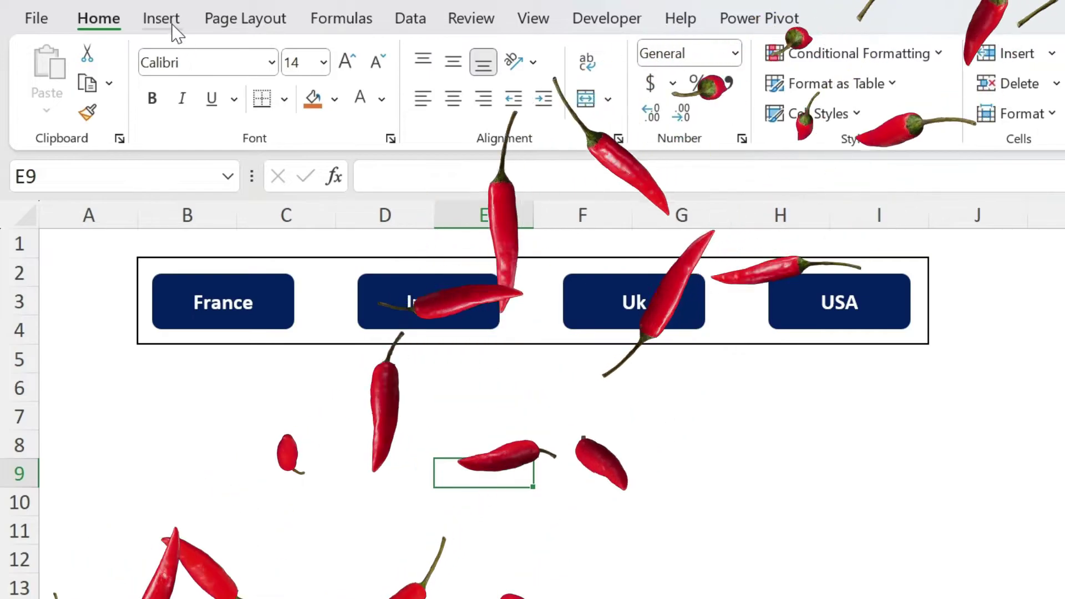
# Search the stock icons for 'spice', insert the chili icon and shrink it onto the India button.
pyautogui.click(172, 25)
pyautogui.click(293, 58)
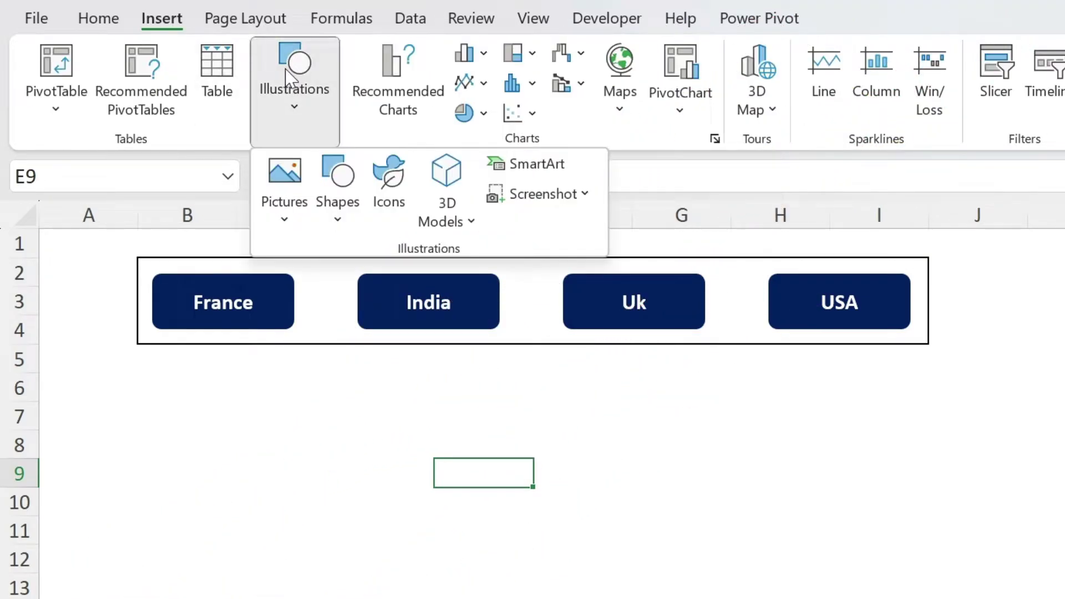
pyautogui.click(395, 189)
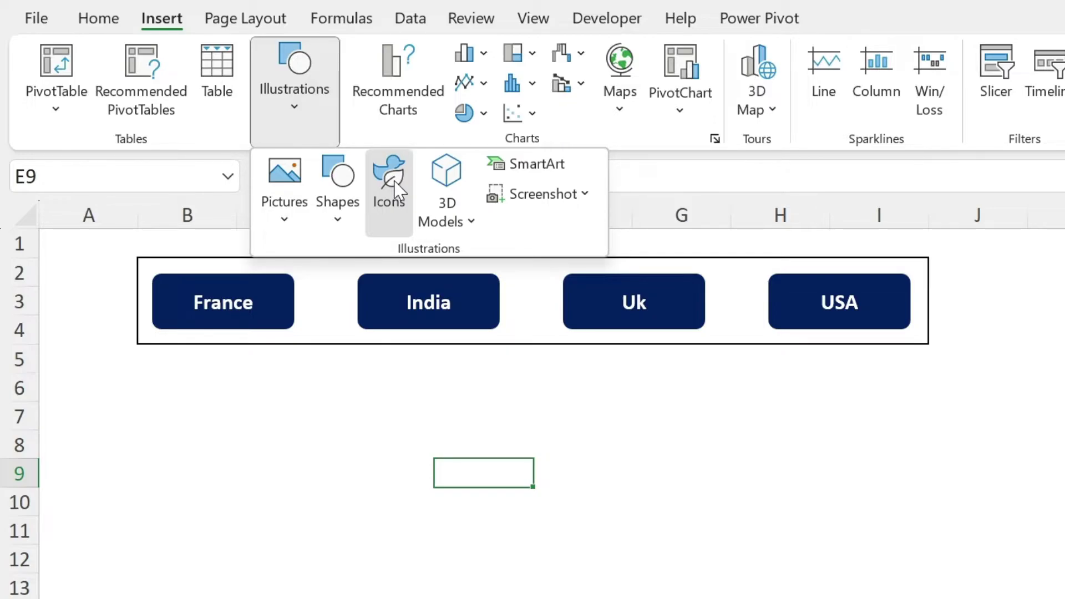
pyautogui.click(399, 190)
pyautogui.write('spic')
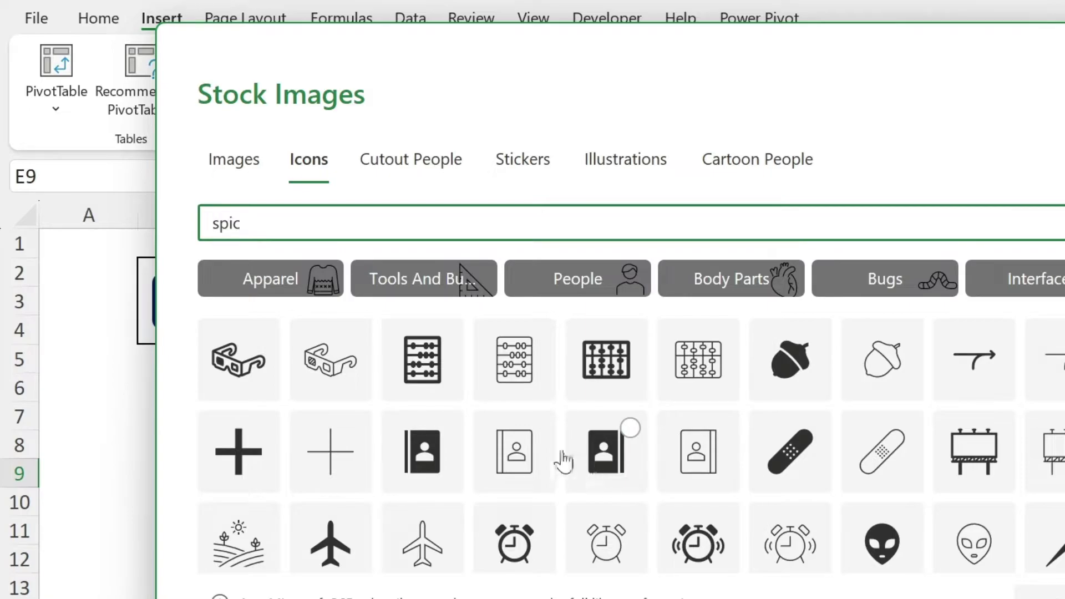
pyautogui.write('e')
pyautogui.doubleClick(337, 322)
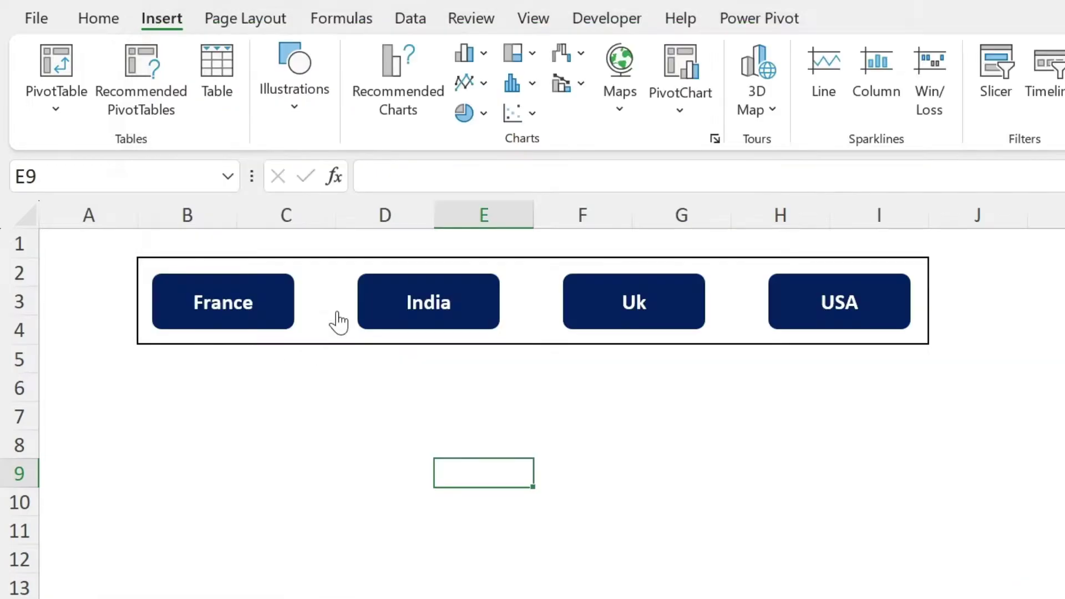
pyautogui.moveTo(546, 458); pyautogui.dragTo(410, 276)
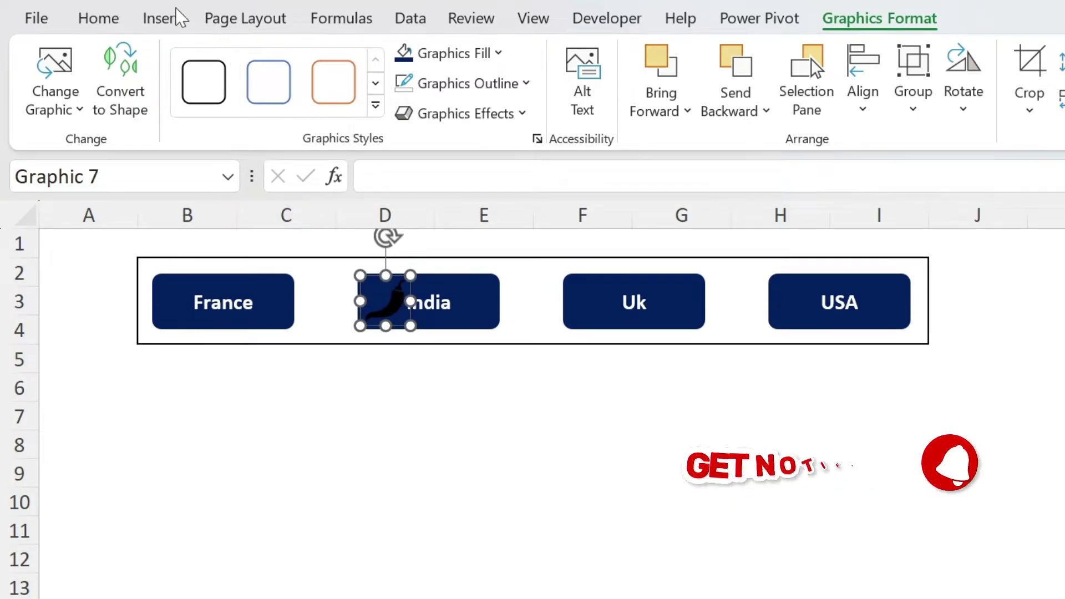
# Change the chili icon's fill colour to white.
pyautogui.click(97, 18)
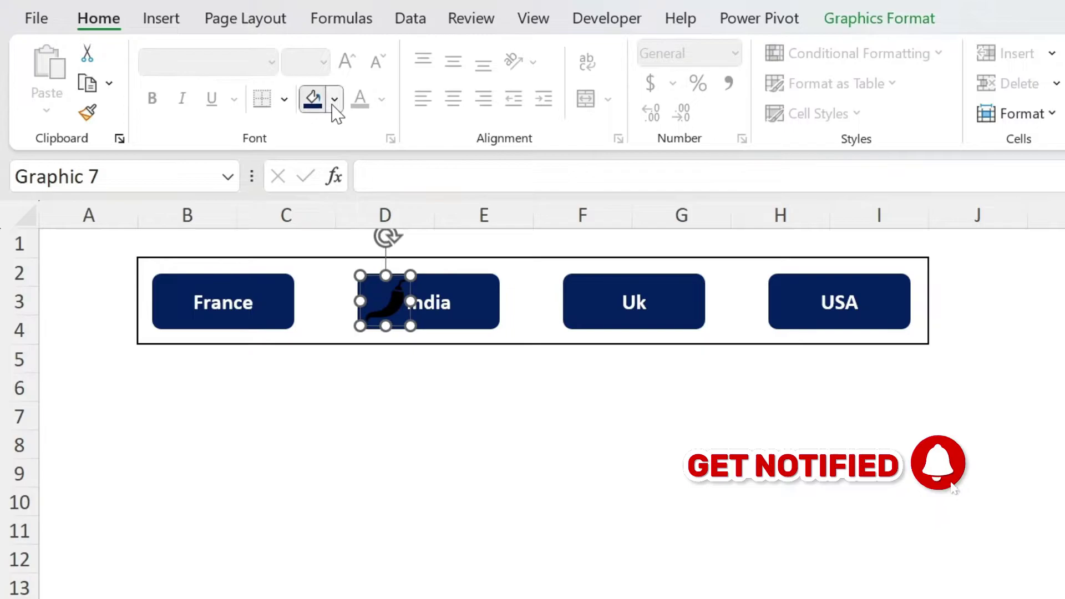
pyautogui.click(334, 100)
pyautogui.click(315, 195)
pyautogui.click(388, 472)
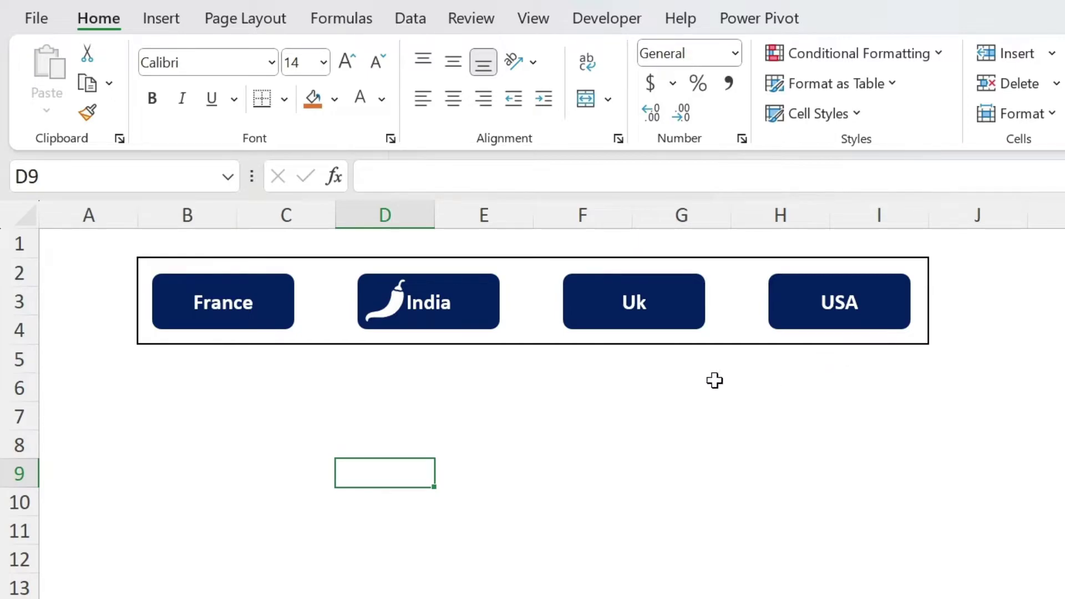
# Insert cheese, football and fast-food stock icons and place them on the France, Uk and USA buttons.
pyautogui.click(161, 18)
pyautogui.click(294, 78)
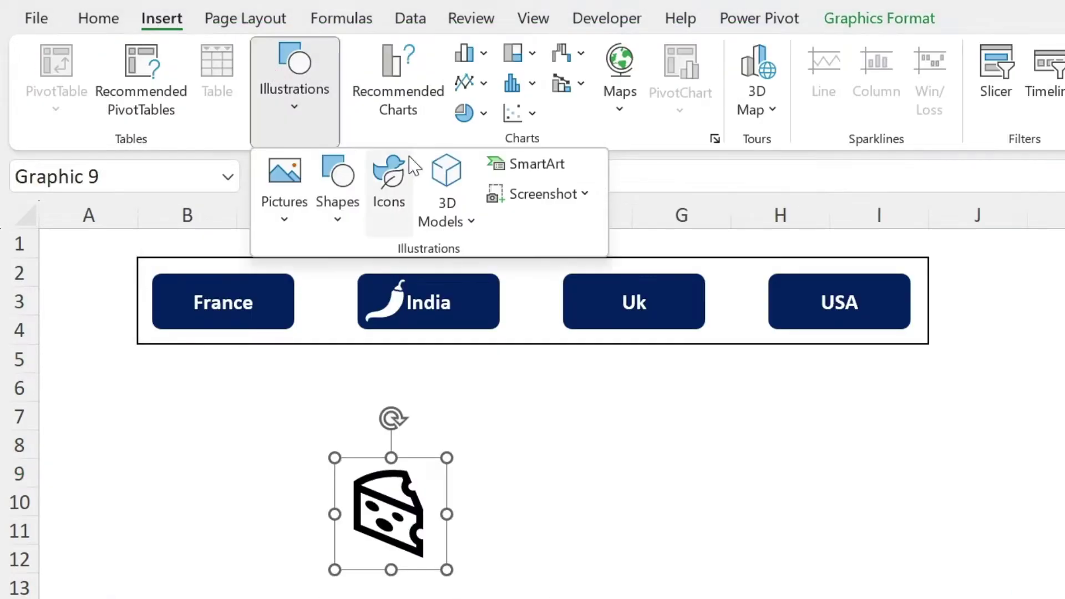
pyautogui.click(409, 166)
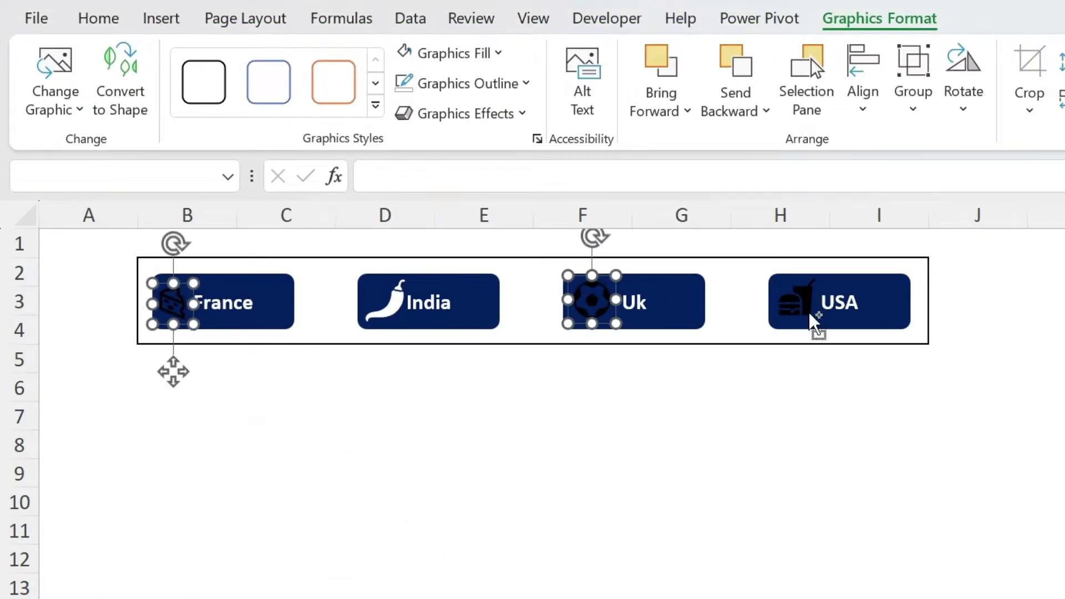
pyautogui.click(348, 454)
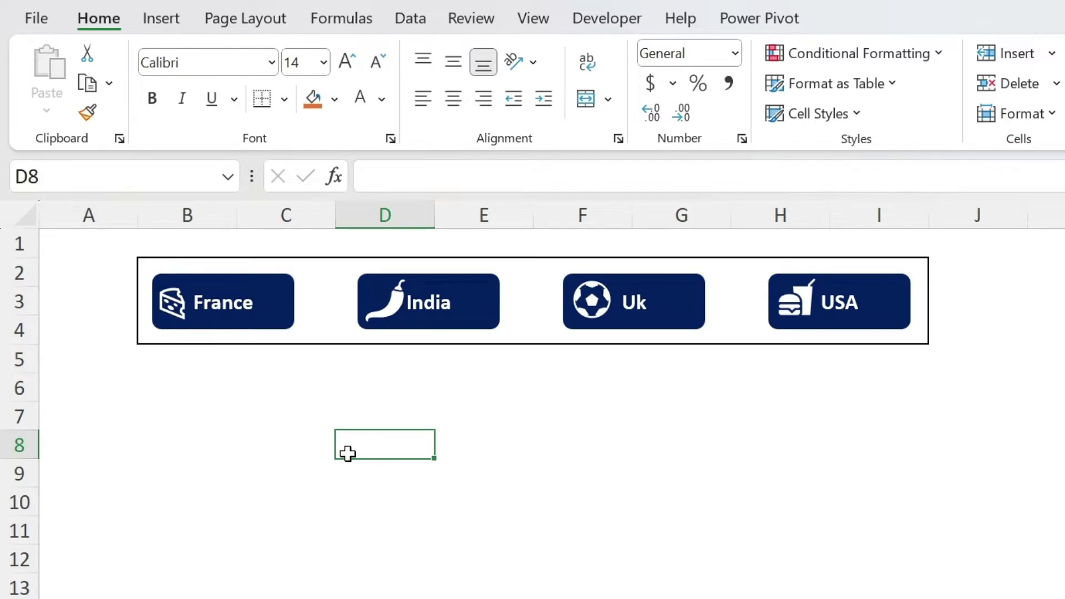
# Group the France and India buttons with their cheese and chili icons.
pyautogui.click(169, 305)
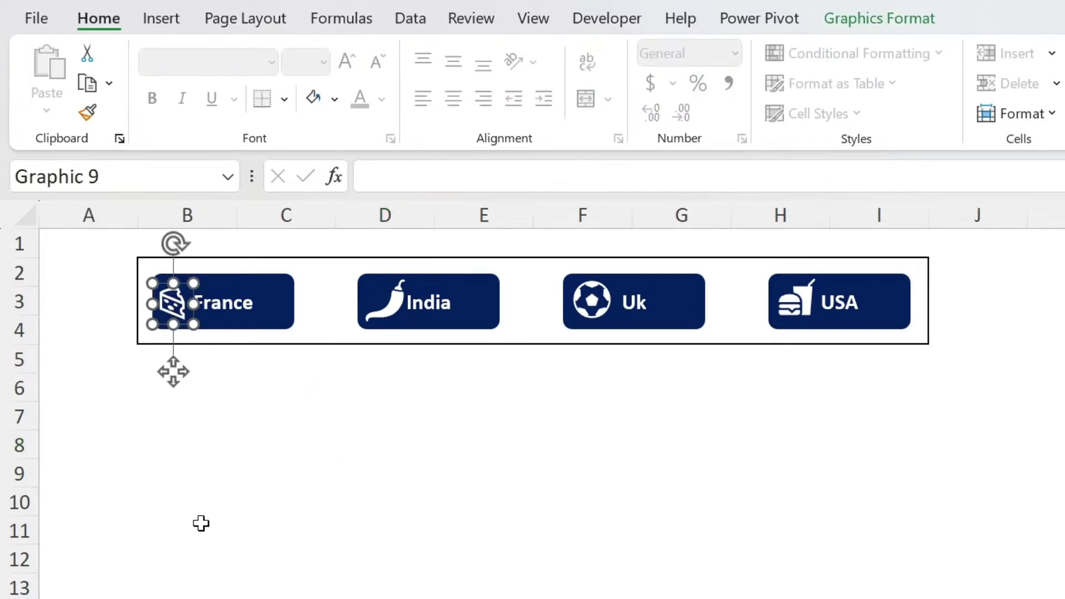
pyautogui.keyDown('ctrl'); pyautogui.click(278, 324); pyautogui.keyUp('ctrl')
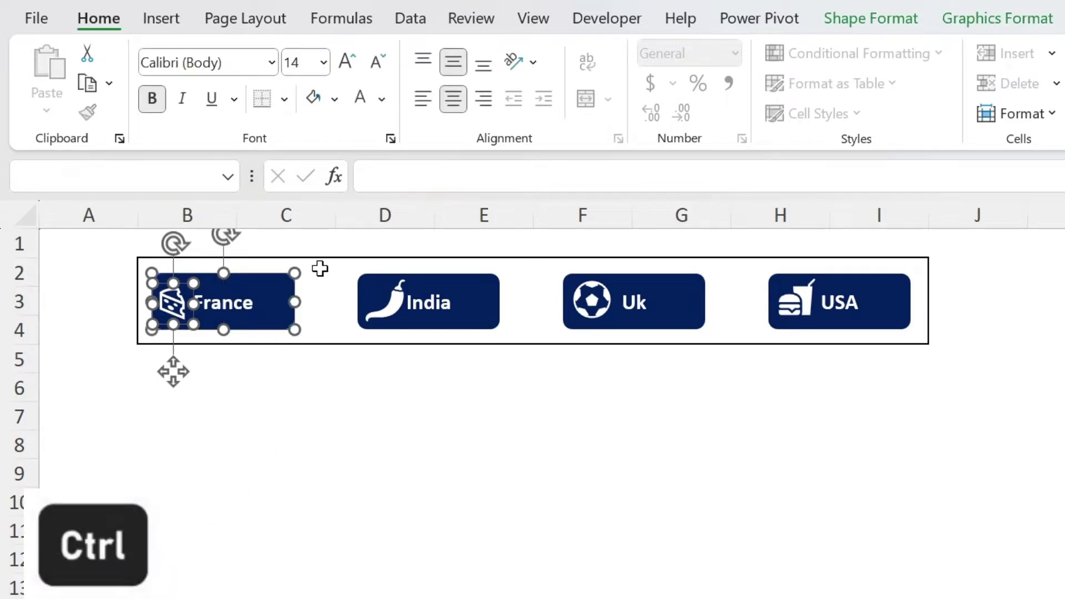
pyautogui.click(1028, 12)
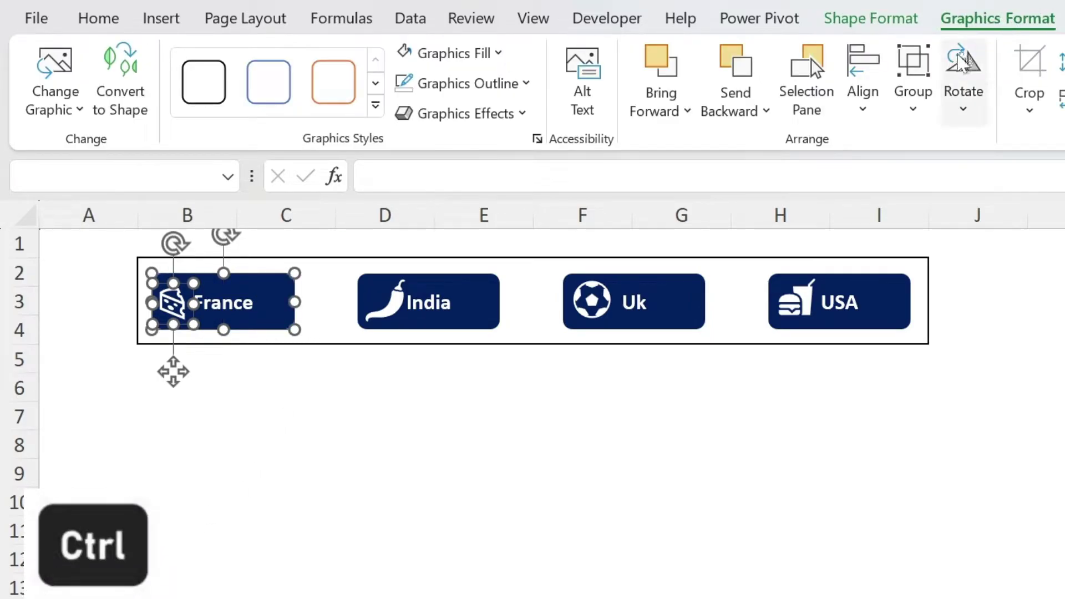
pyautogui.click(934, 72)
pyautogui.click(937, 144)
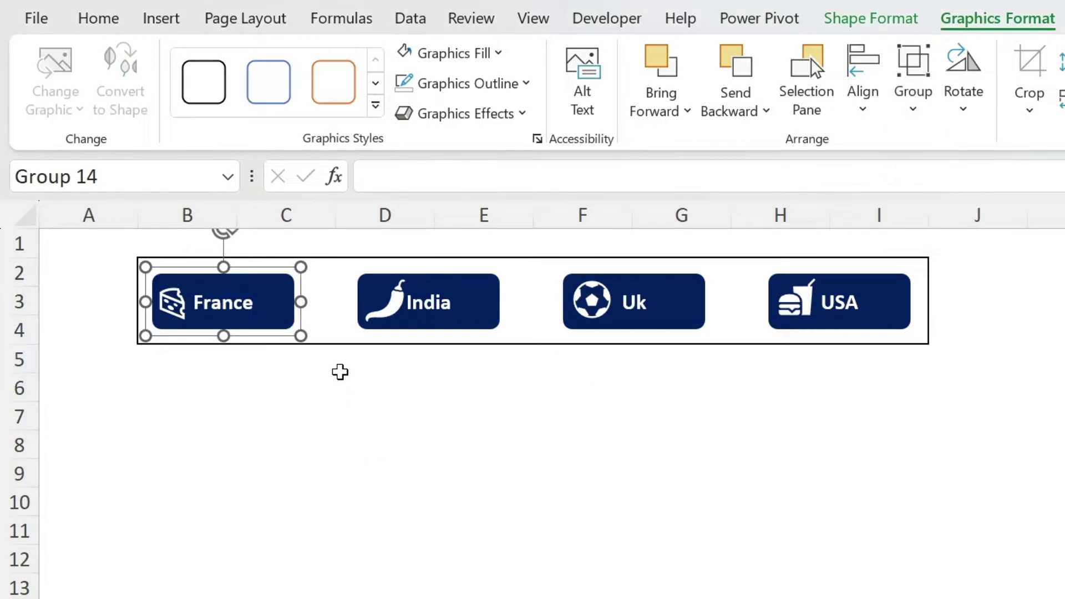
pyautogui.click(401, 313)
pyautogui.keyDown('ctrl'); pyautogui.click(433, 302); pyautogui.keyUp('ctrl')
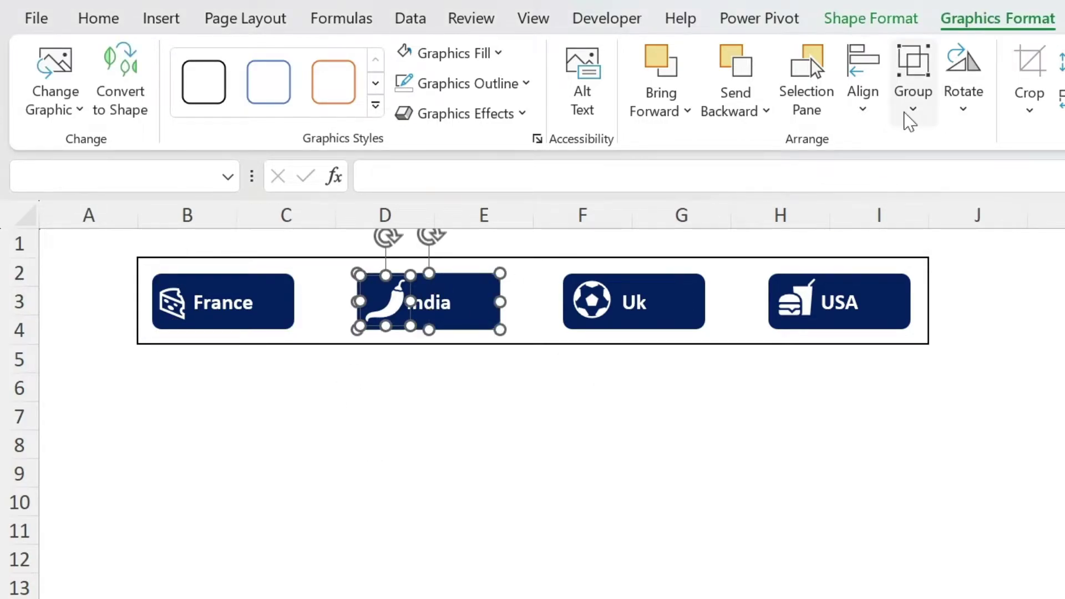
pyautogui.click(917, 106)
pyautogui.click(942, 145)
# Group the Uk and USA buttons with their football and fast-food icons.
pyautogui.click(591, 303)
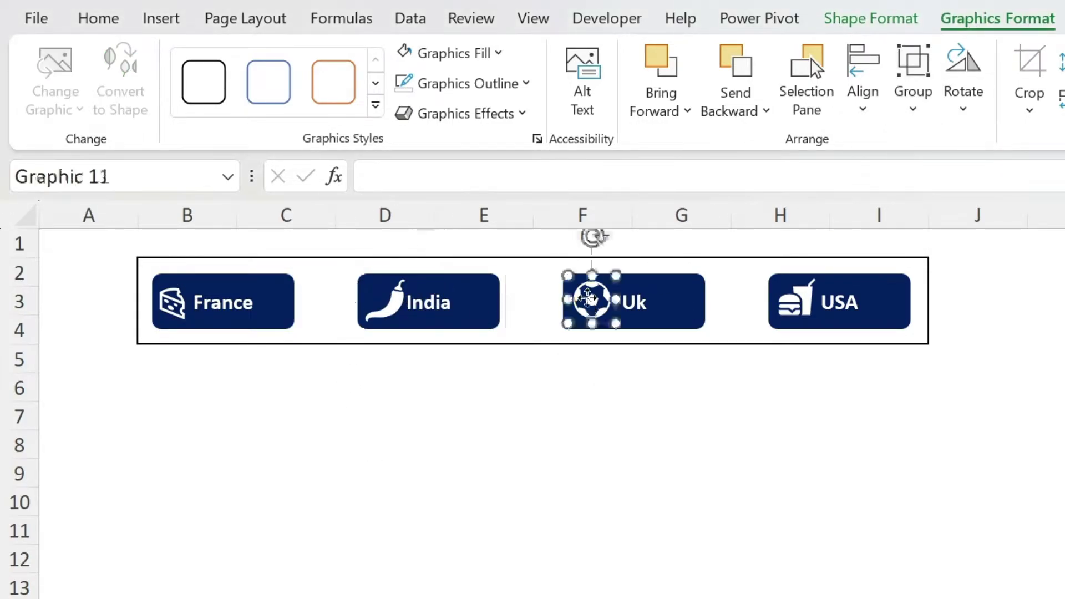
pyautogui.keyDown('ctrl'); pyautogui.click(656, 291); pyautogui.keyUp('ctrl')
pyautogui.click(913, 83)
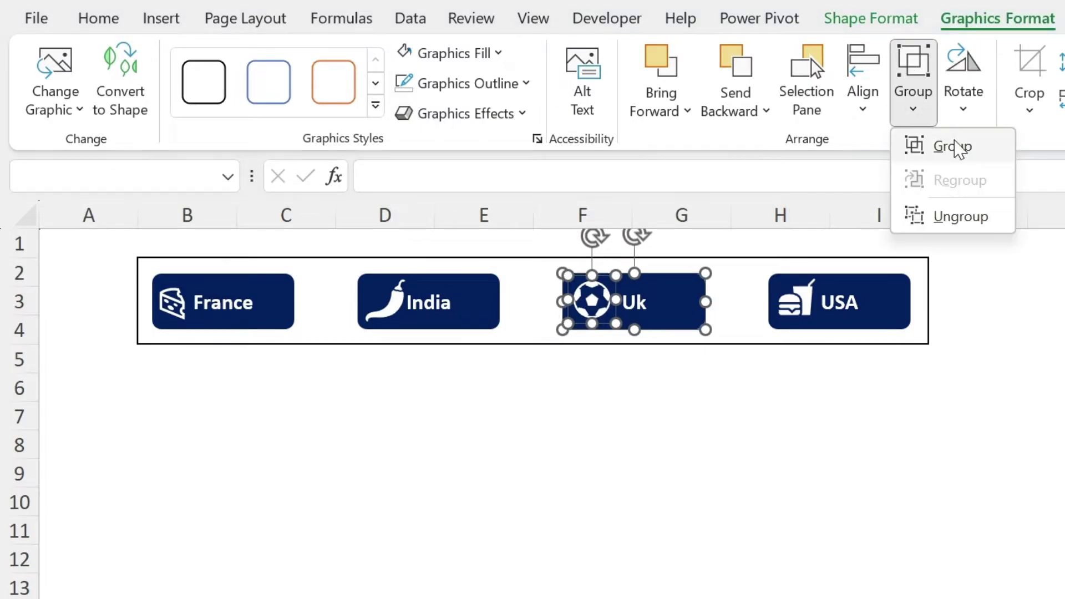
pyautogui.click(958, 147)
pyautogui.click(819, 304)
pyautogui.keyDown('ctrl'); pyautogui.click(868, 309); pyautogui.keyUp('ctrl')
pyautogui.click(911, 88)
pyautogui.click(937, 146)
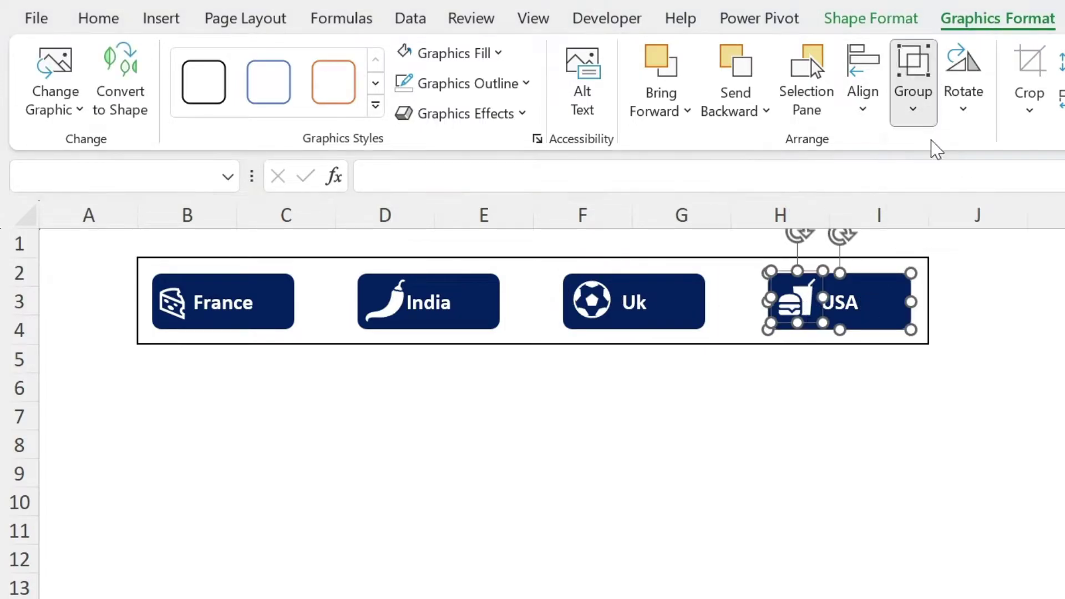
pyautogui.click(559, 476)
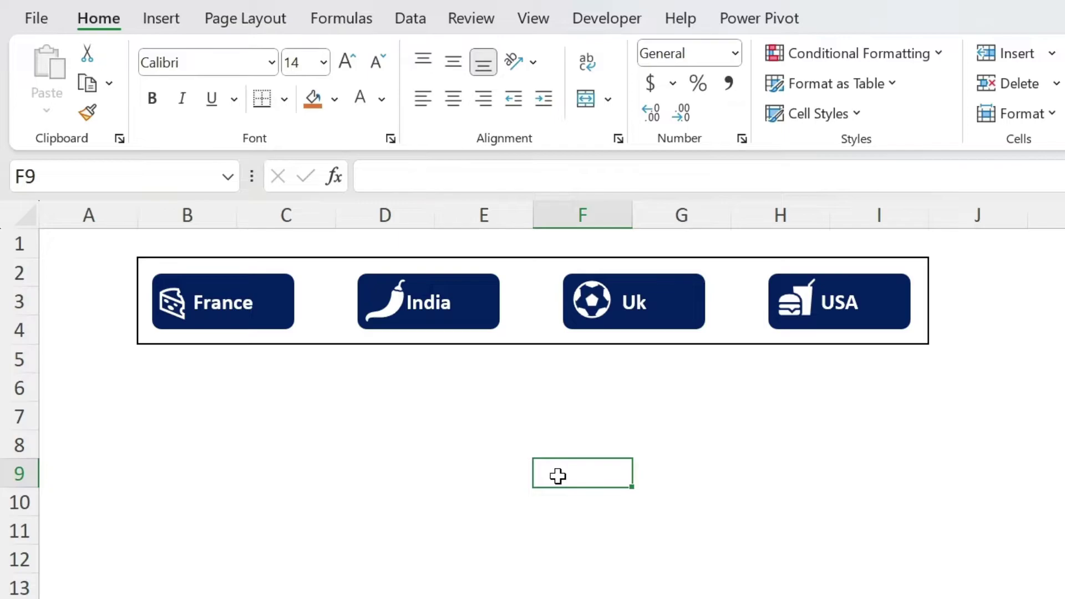
# Hyperlink the France button to the France sheet and click it to confirm the jump.
pyautogui.click(229, 328)
pyautogui.rightClick(236, 320)
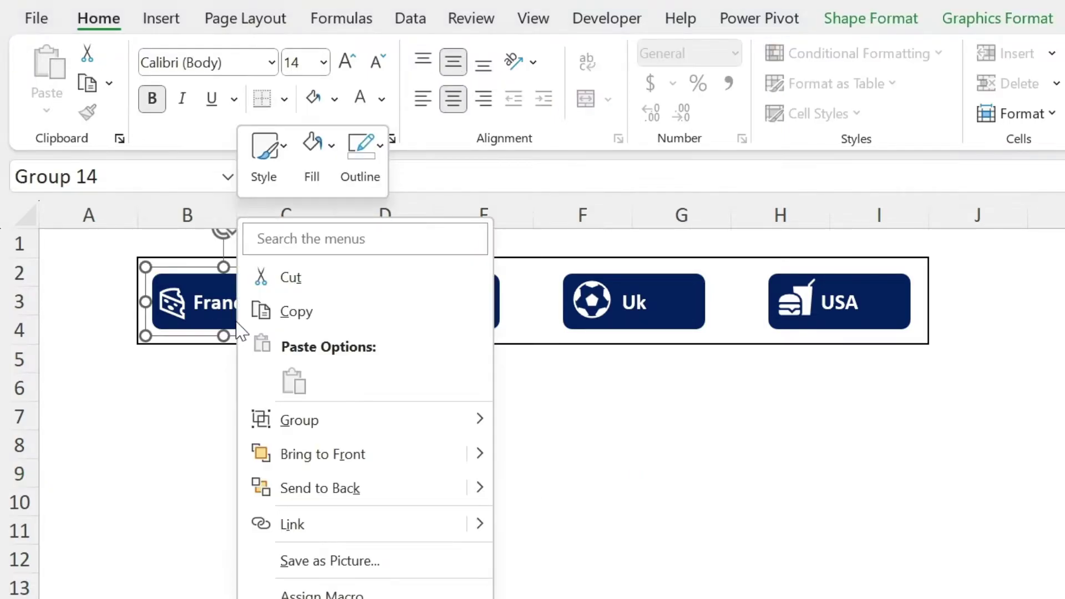
pyautogui.click(336, 560)
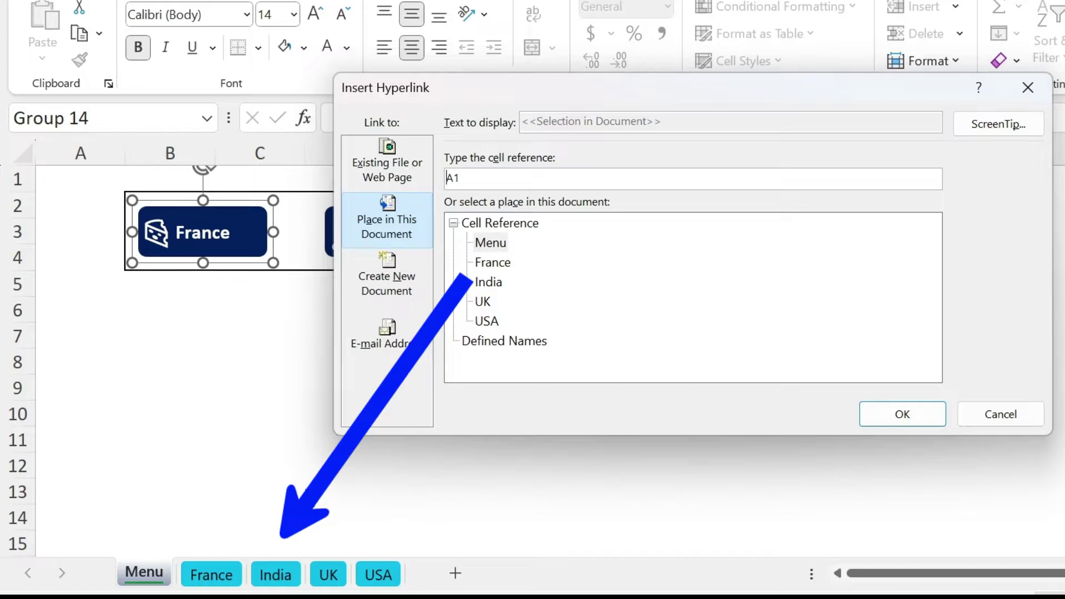
pyautogui.click(503, 264)
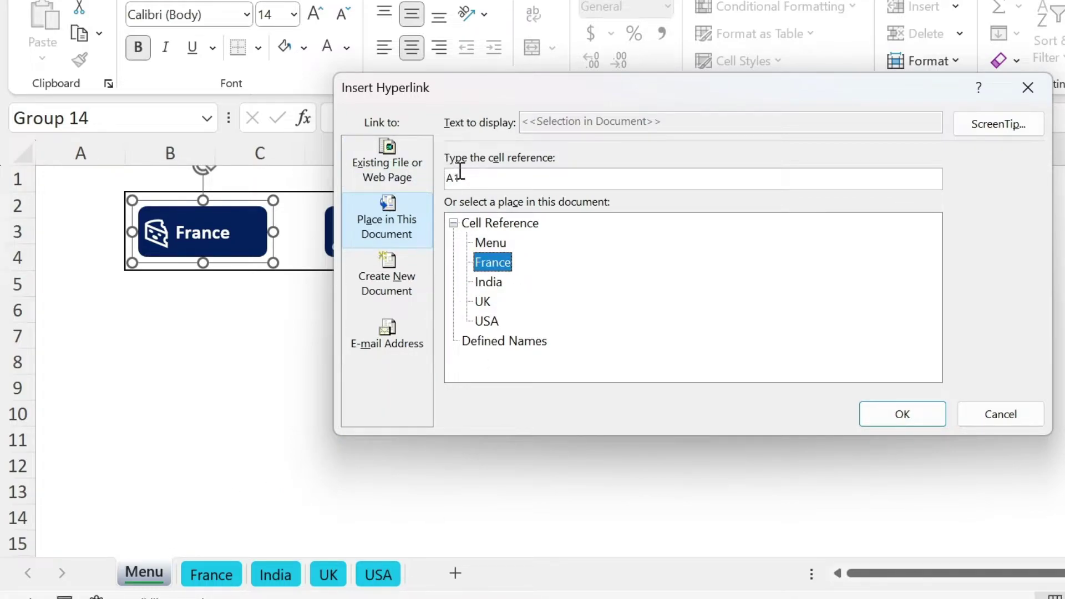
pyautogui.click(874, 414)
pyautogui.click(489, 430)
pyautogui.click(248, 243)
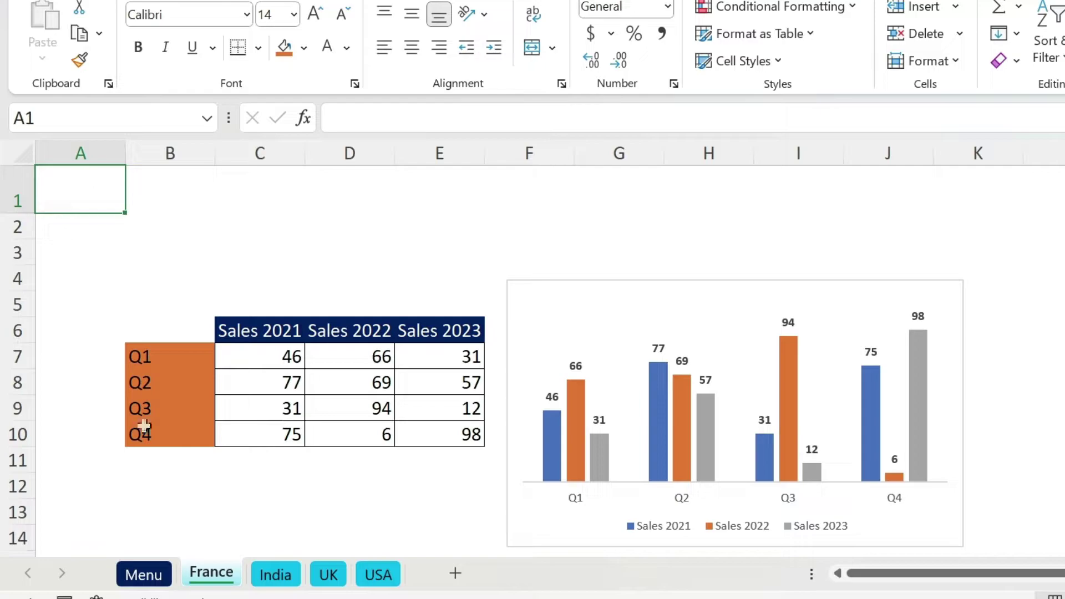
pyautogui.moveTo(229, 576); pyautogui.dragTo(331, 585)
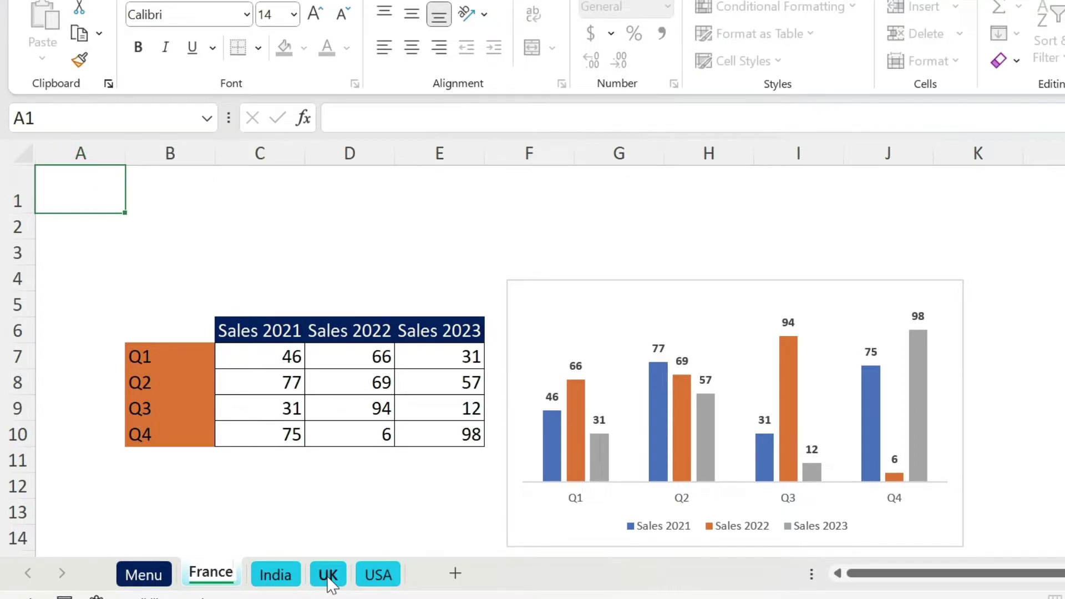
pyautogui.write('1')
pyautogui.click(160, 188)
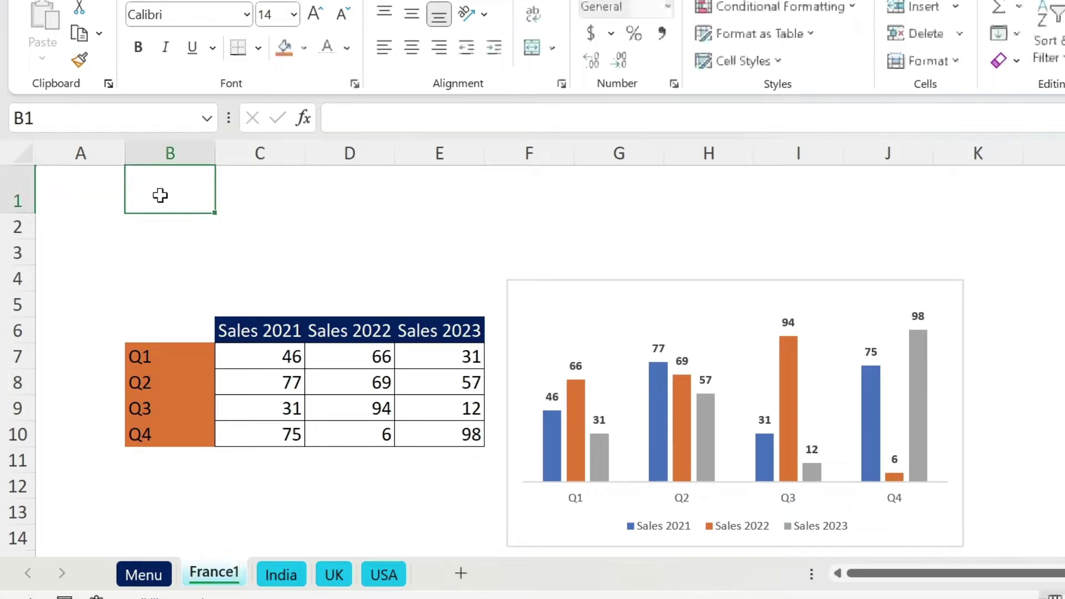
pyautogui.click(140, 575)
pyautogui.click(231, 227)
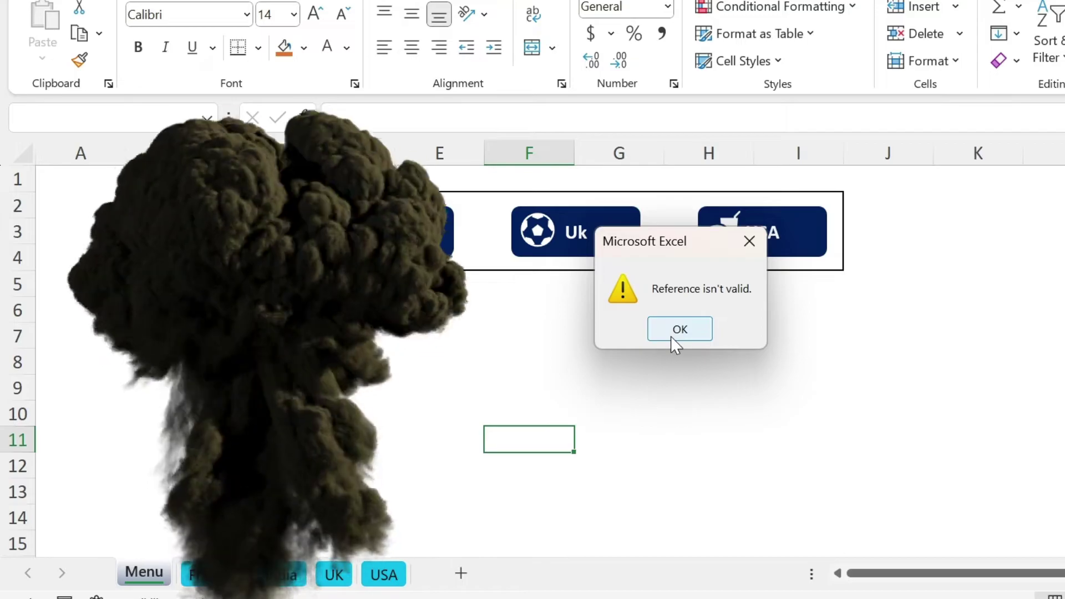
pyautogui.click(672, 337)
pyautogui.doubleClick(232, 571)
pyautogui.press('End')
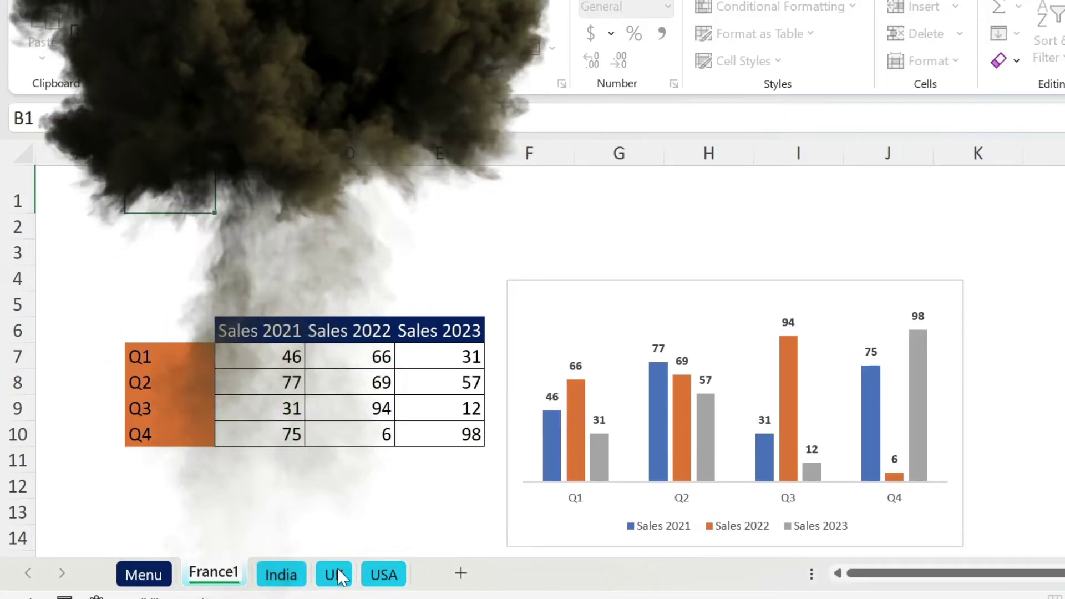
pyautogui.press('BackSpace')
pyautogui.press('Return')
pyautogui.click(247, 245)
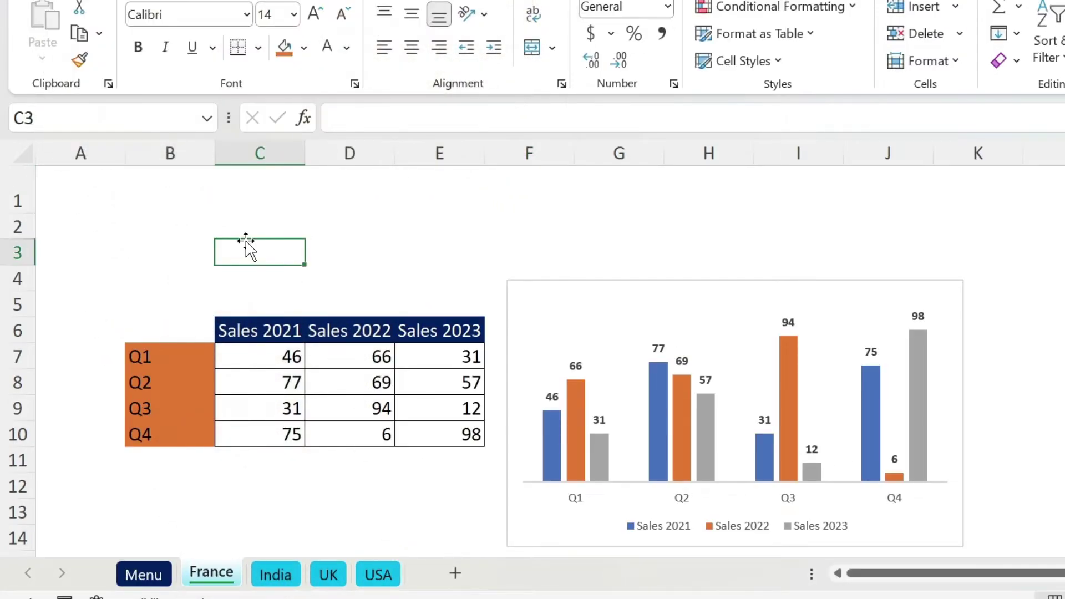
# Name cell A1 JumpFrance on the France sheet and JumpIndia on the India sheet.
pyautogui.click(72, 173)
pyautogui.click(47, 112)
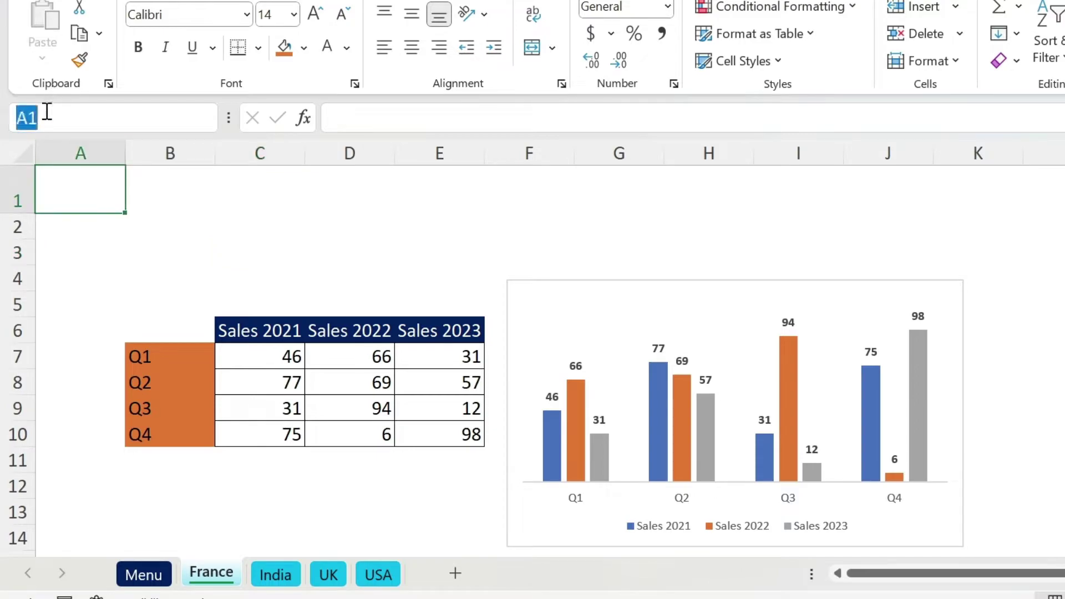
pyautogui.write('JumpFrance')
pyautogui.press('Return')
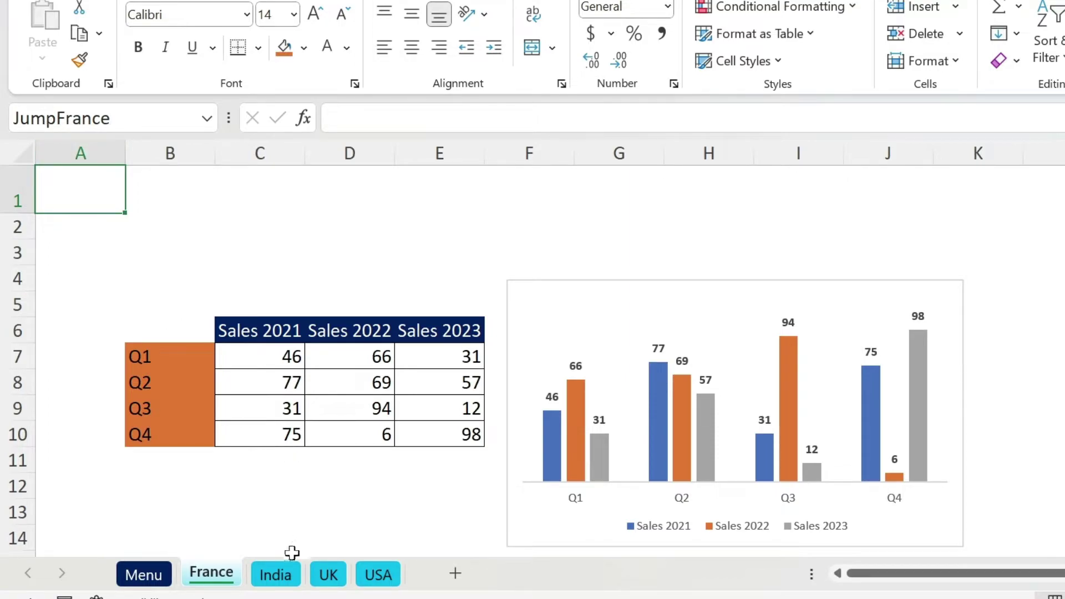
pyautogui.click(285, 578)
pyautogui.click(93, 193)
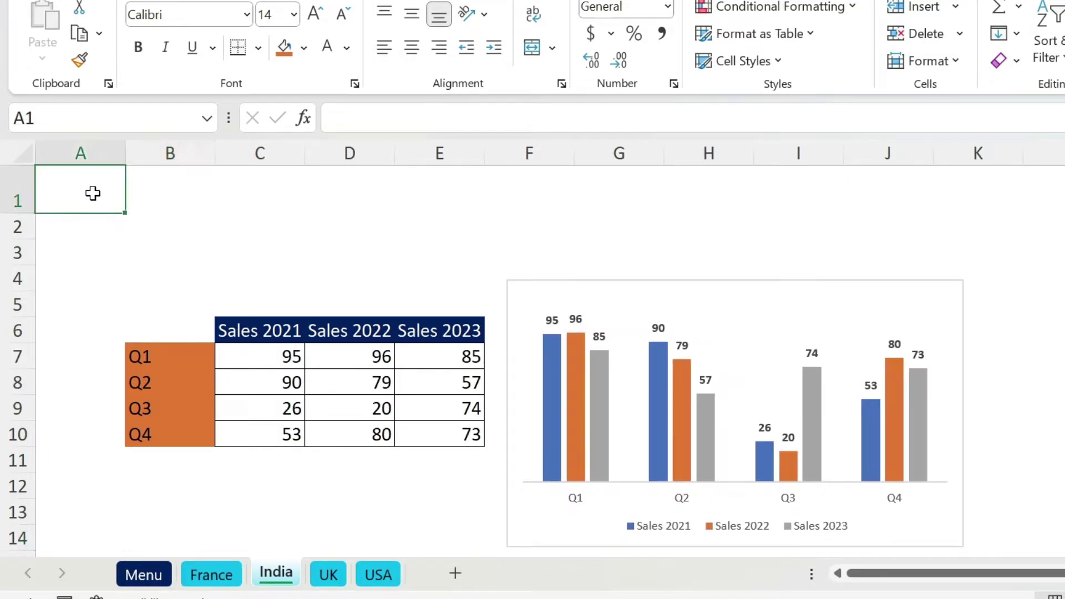
pyautogui.click(79, 115)
pyautogui.write('JumpIndia')
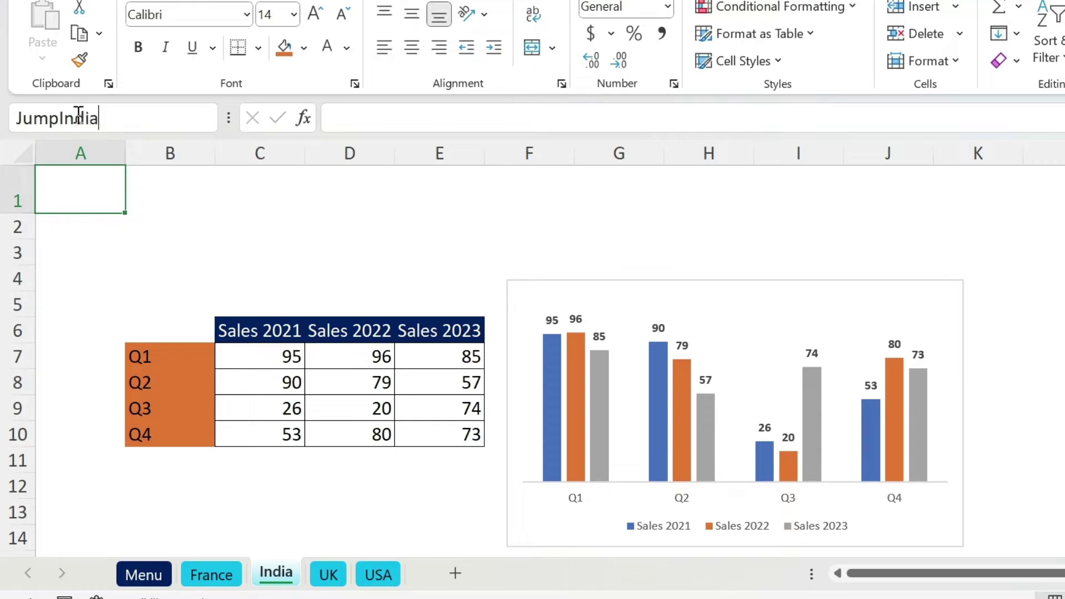
pyautogui.press('Return')
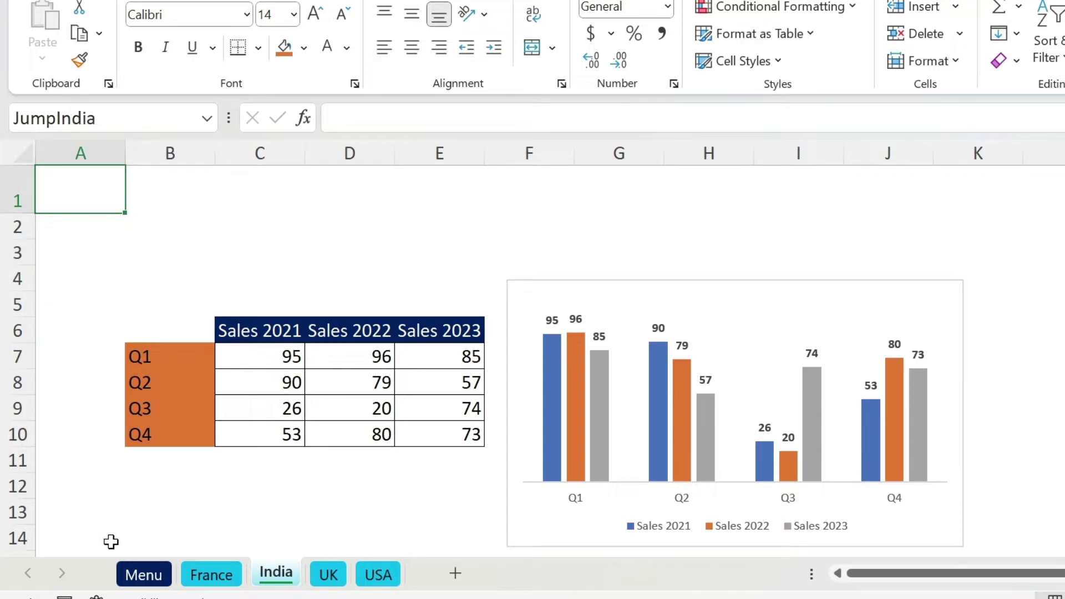
# Name cell A1 JumpUSA on the next country sheet, then return to the Menu sheet.
pyautogui.click(329, 580)
pyautogui.click(78, 119)
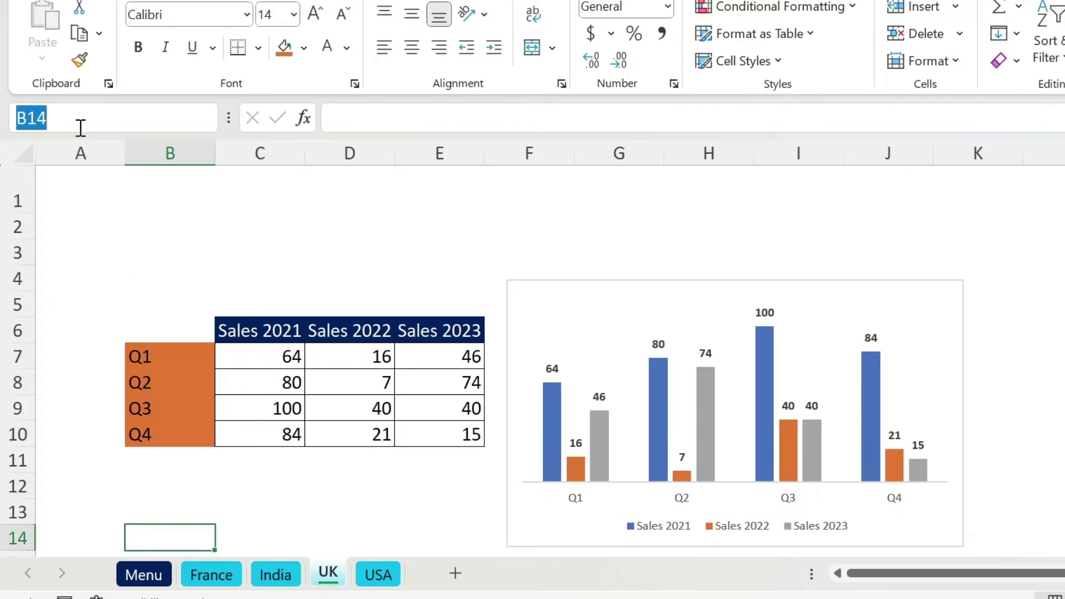
pyautogui.write('JumpUSA')
pyautogui.press('Return')
pyautogui.click(144, 574)
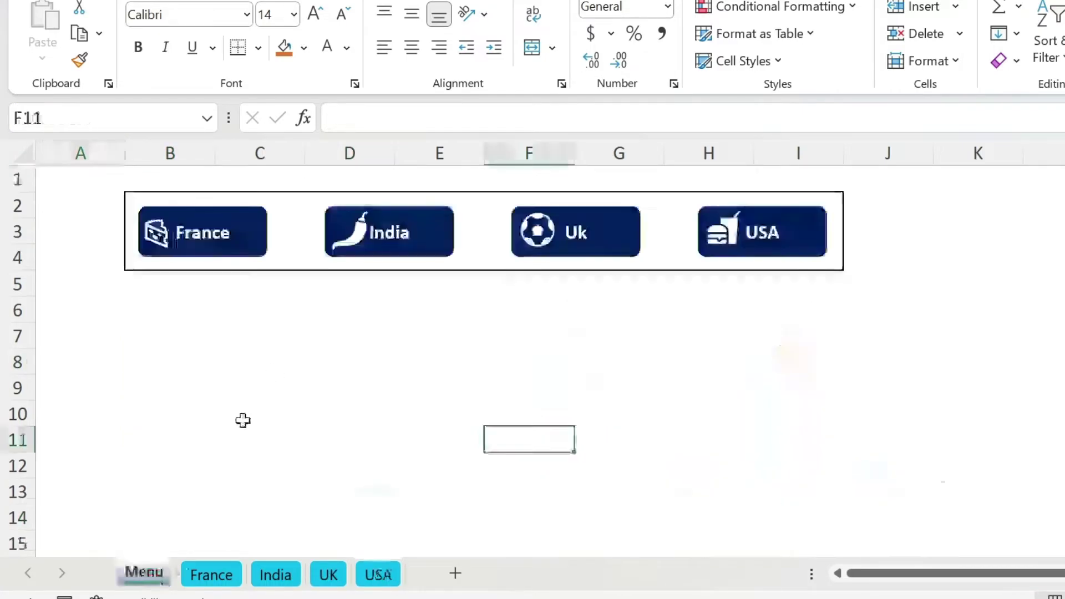
# Relink the France button to JumpFrance and link the India button to JumpIndia.
pyautogui.rightClick(234, 244)
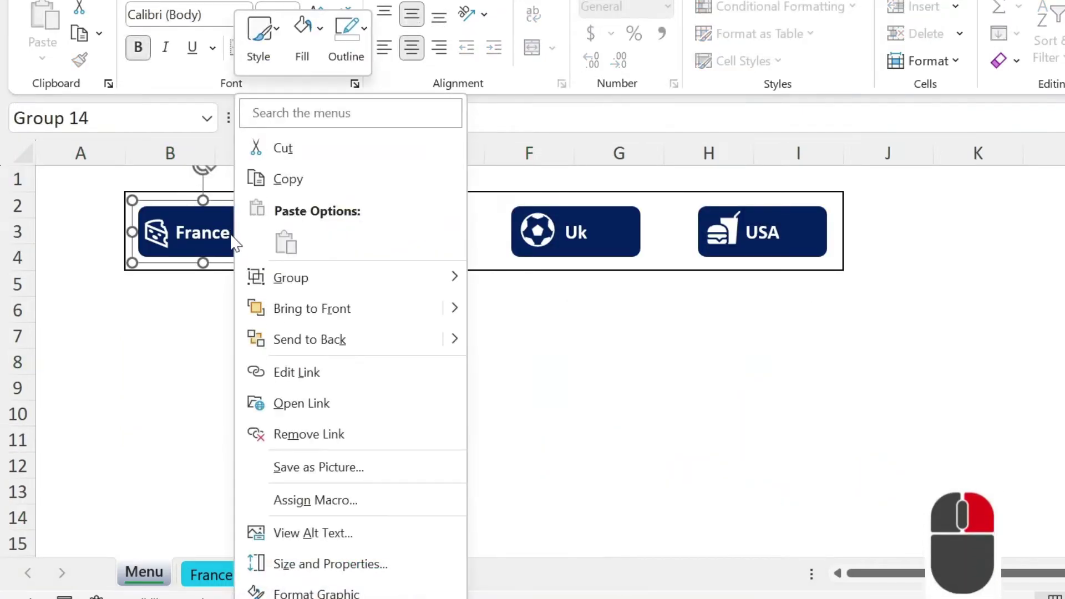
pyautogui.click(328, 372)
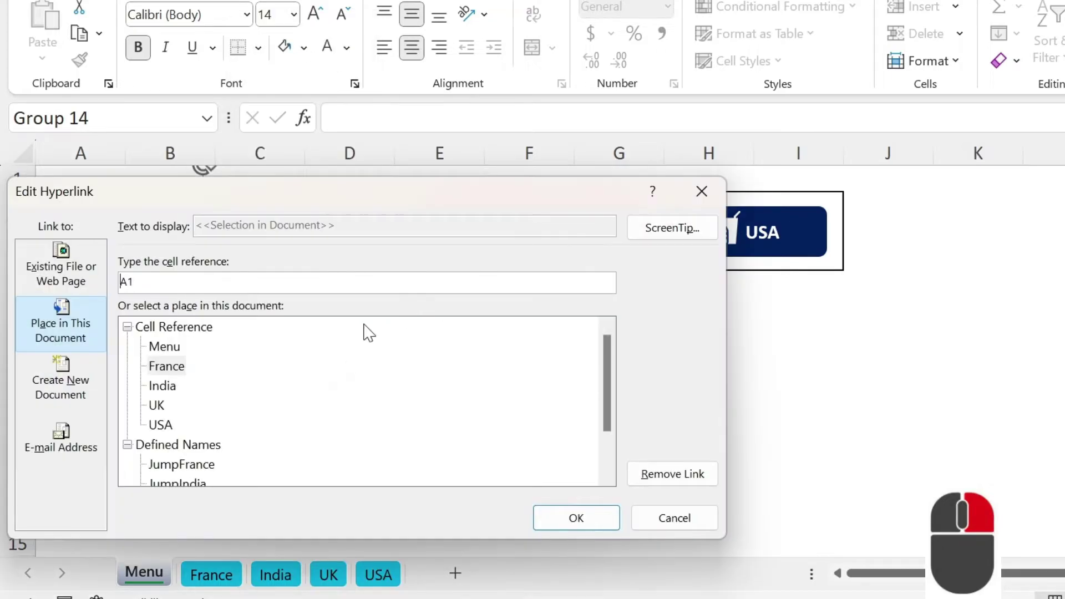
pyautogui.scroll(-3, 310, 377)
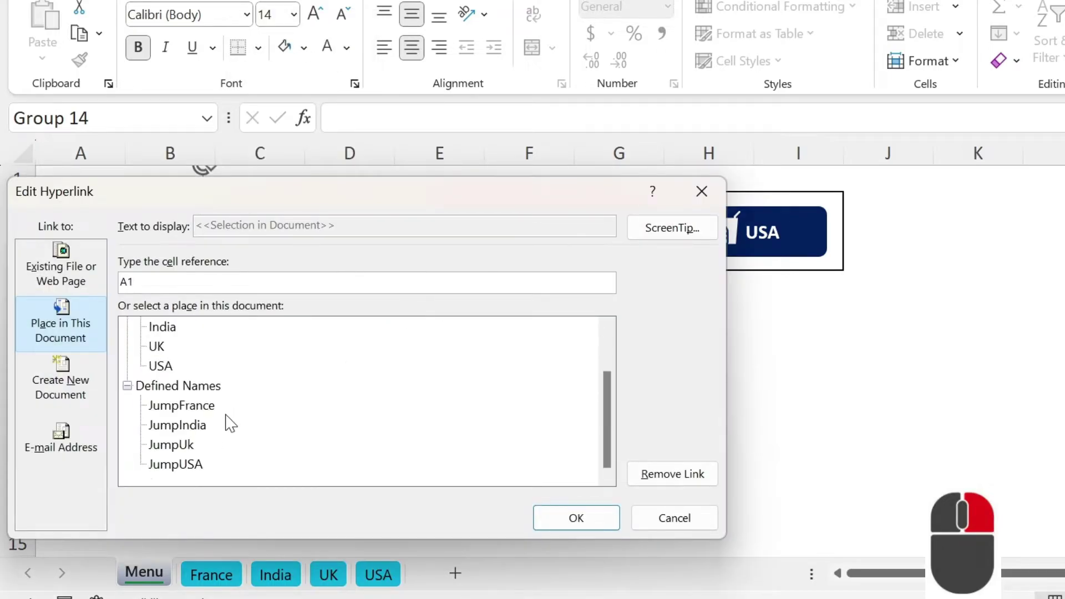
pyautogui.doubleClick(179, 405)
pyautogui.rightClick(355, 235)
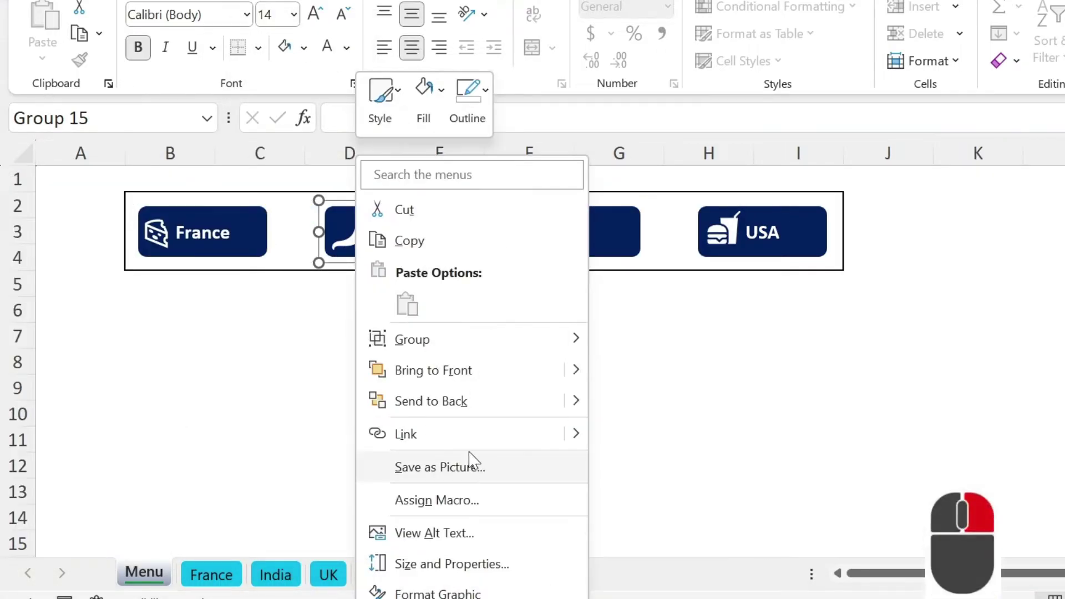
pyautogui.click(471, 436)
pyautogui.scroll(-1, 480, 272)
pyautogui.doubleClick(499, 324)
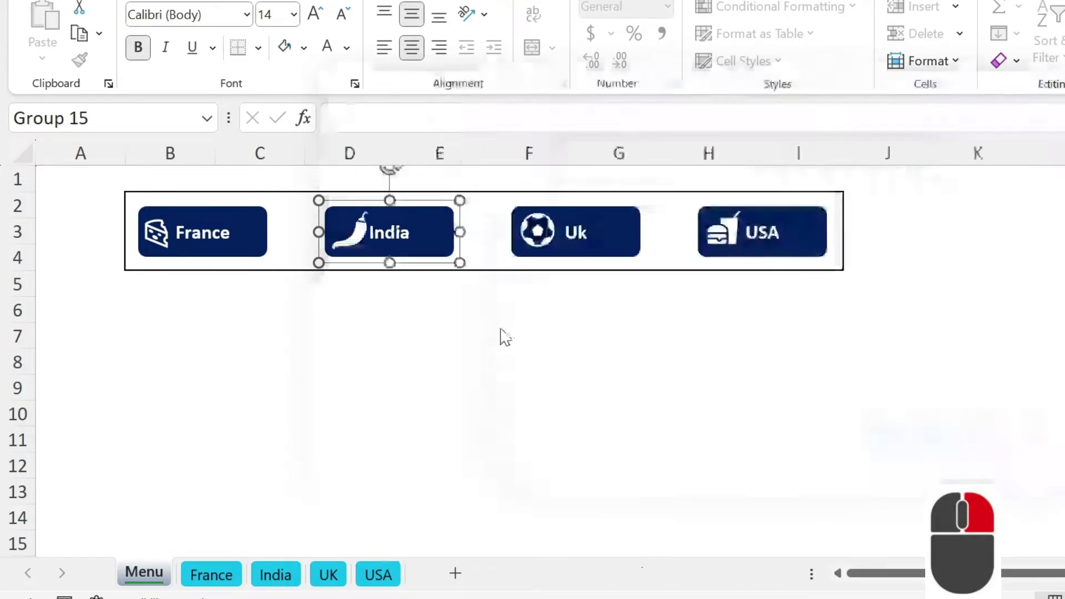
# Link the Uk and USA buttons to JumpUk and JumpUSA, then test the France button.
pyautogui.rightClick(556, 228)
pyautogui.click(654, 436)
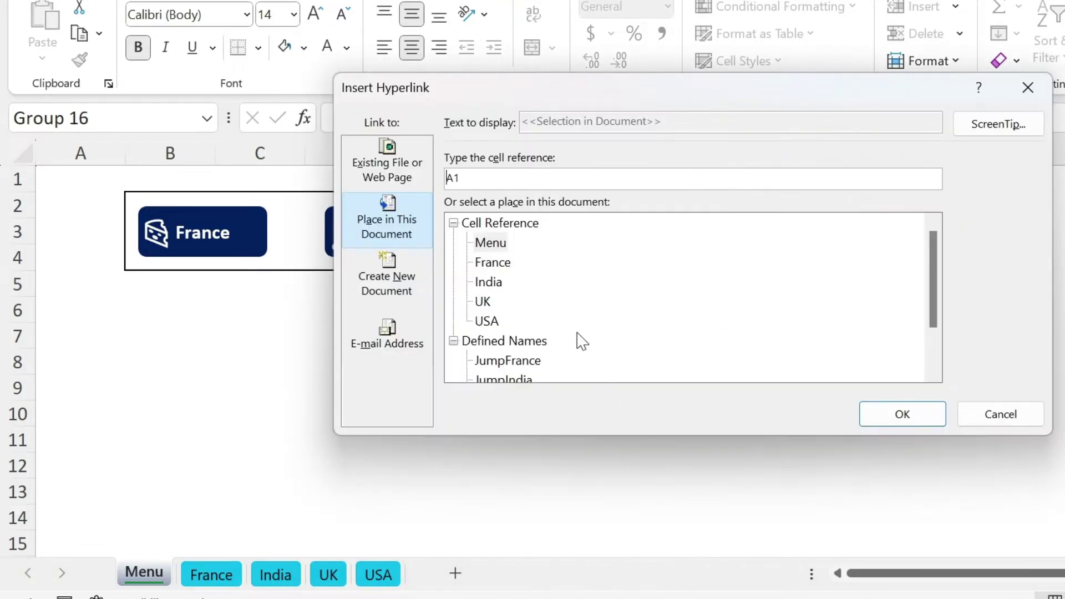
pyautogui.scroll(-1, 483, 355)
pyautogui.click(497, 340)
pyautogui.doubleClick(494, 347)
pyautogui.rightClick(749, 244)
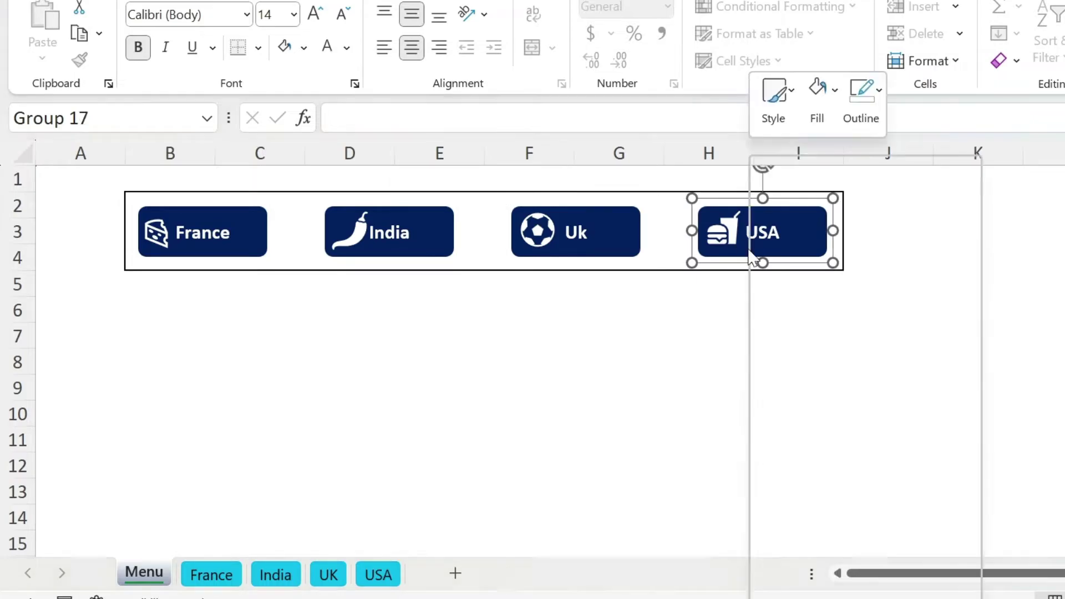
pyautogui.click(801, 434)
pyautogui.scroll(-1, 523, 368)
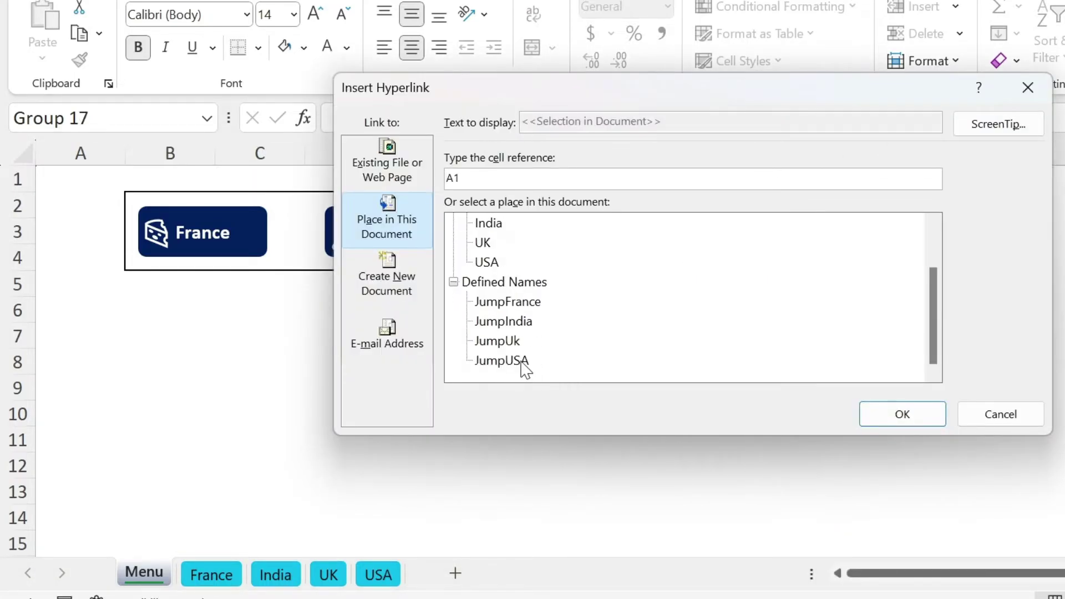
pyautogui.doubleClick(522, 362)
pyautogui.click(527, 387)
pyautogui.click(246, 256)
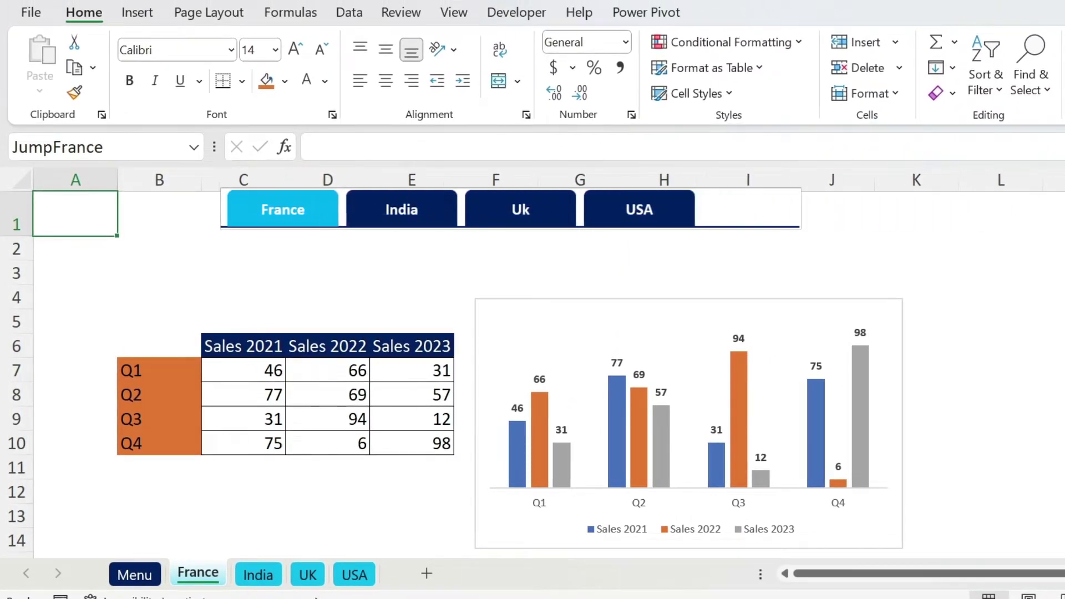
# Draw a Round Top Corners rectangle over A1:B1 and copy it into four tabs along row 1.
pyautogui.click(133, 15)
pyautogui.click(247, 66)
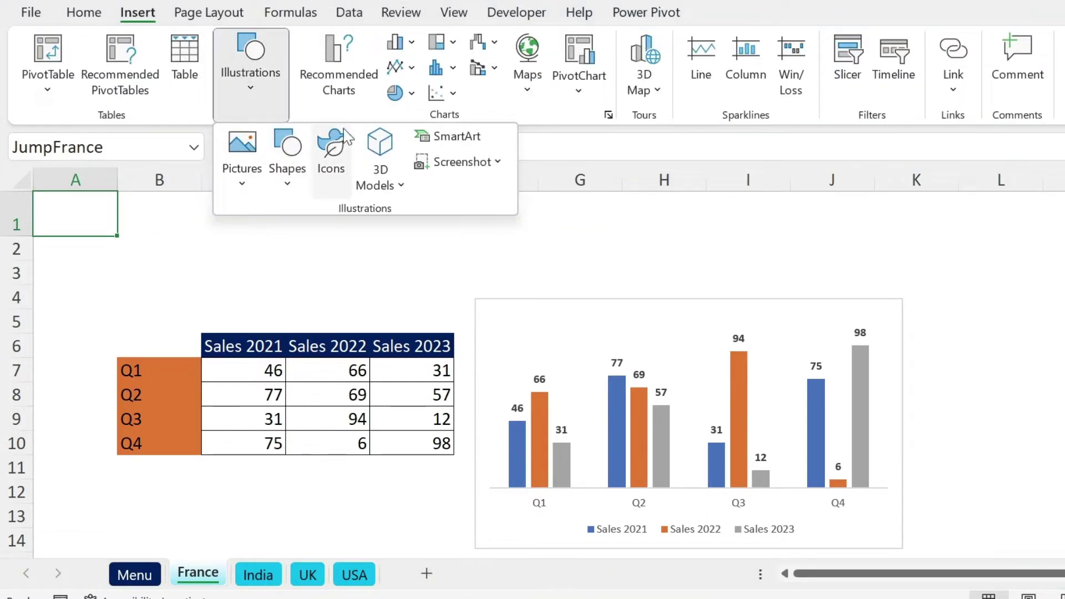
pyautogui.click(306, 143)
pyautogui.click(423, 377)
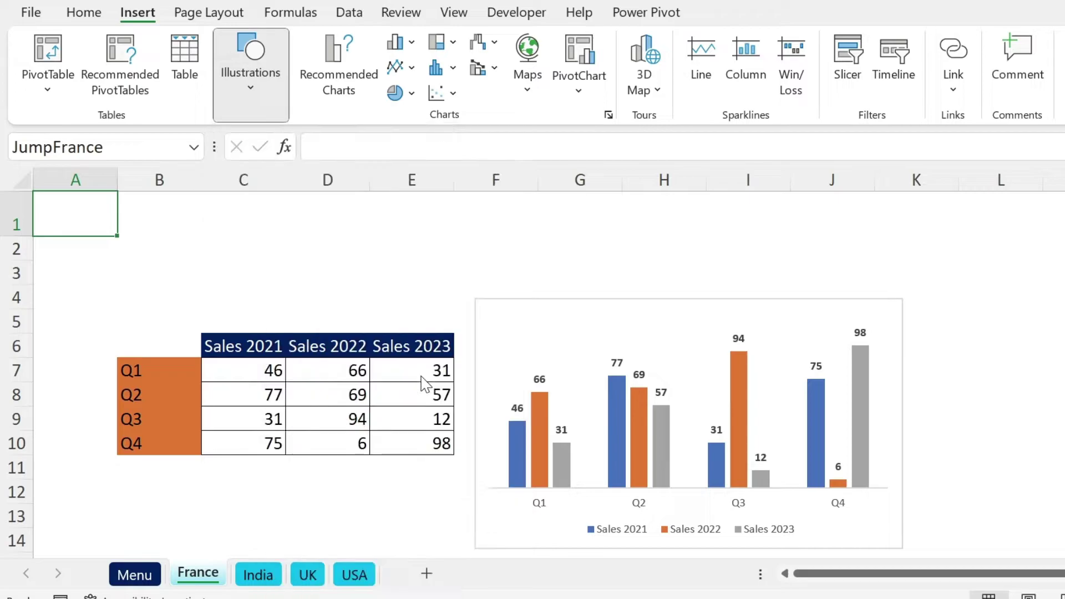
pyautogui.moveTo(45, 194); pyautogui.dragTo(171, 236)
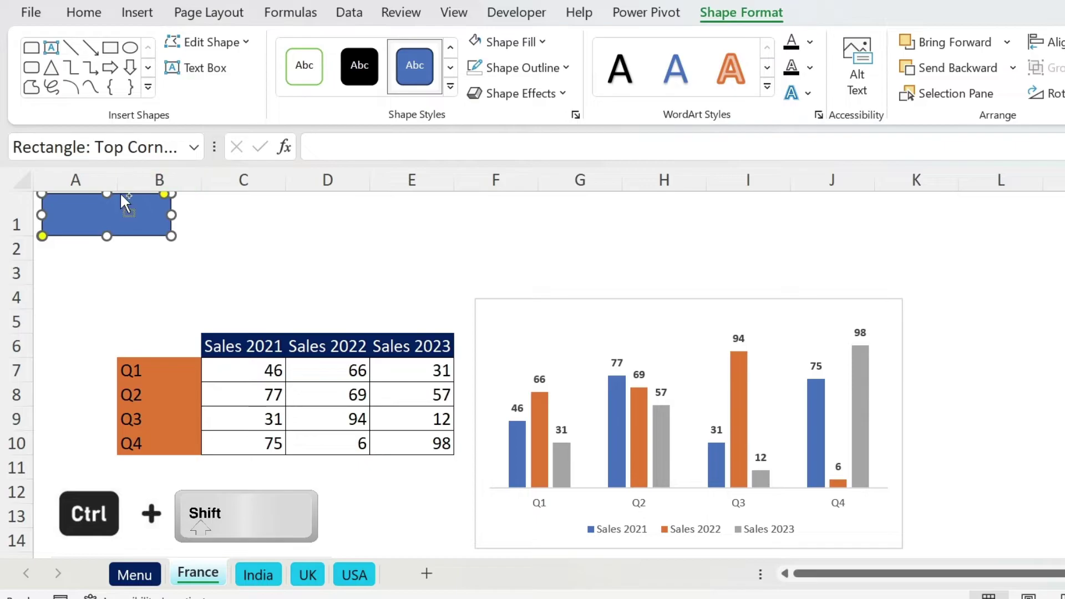
pyautogui.moveTo(112, 205); pyautogui.dragTo(512, 201)
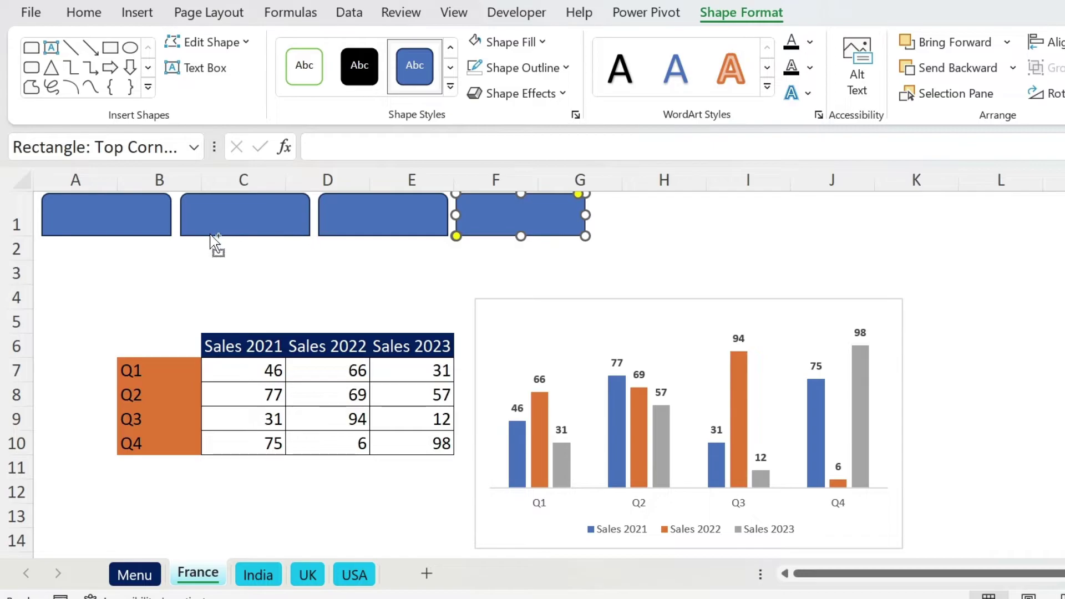
# Select all four tab shapes and distribute them evenly horizontally.
pyautogui.keyDown('ctrl'); pyautogui.click(142, 219); pyautogui.keyUp('ctrl')
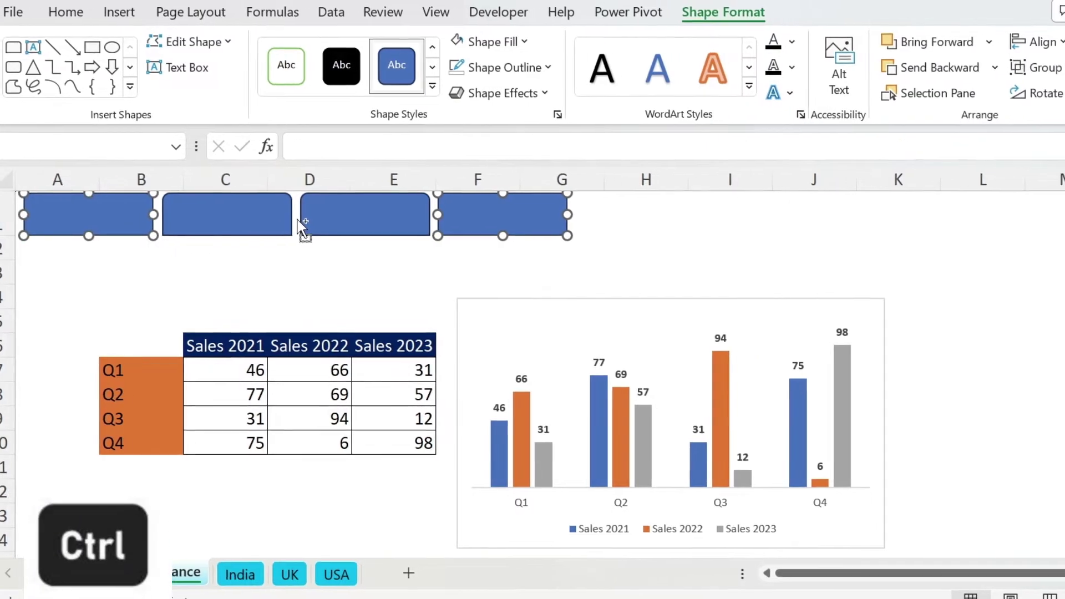
pyautogui.keyDown('ctrl'); pyautogui.click(244, 217); pyautogui.keyUp('ctrl')
pyautogui.keyDown('ctrl'); pyautogui.click(259, 213); pyautogui.keyUp('ctrl')
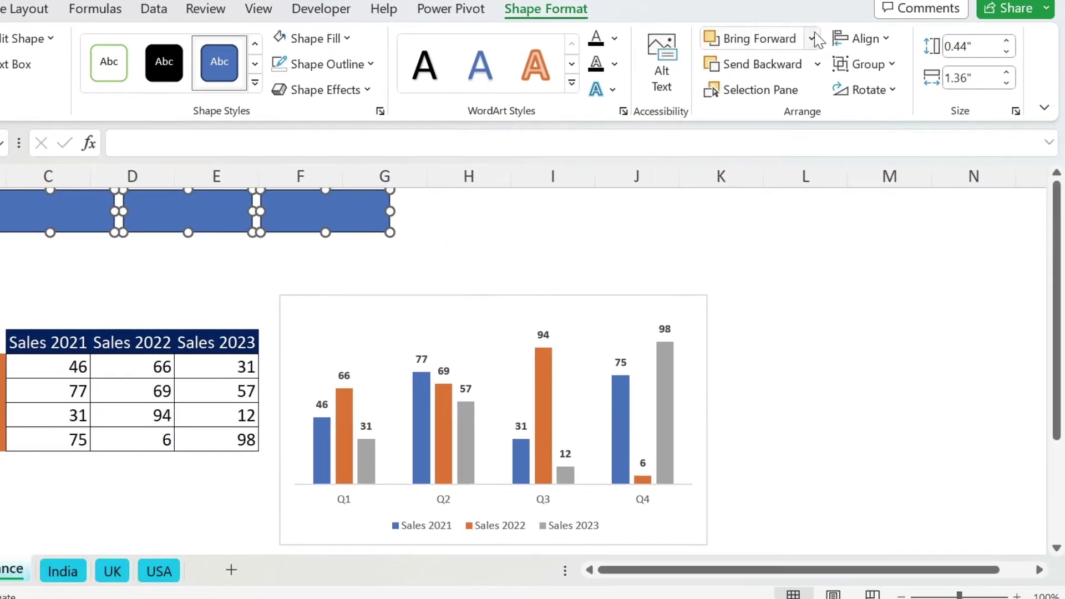
pyautogui.click(859, 38)
pyautogui.click(918, 242)
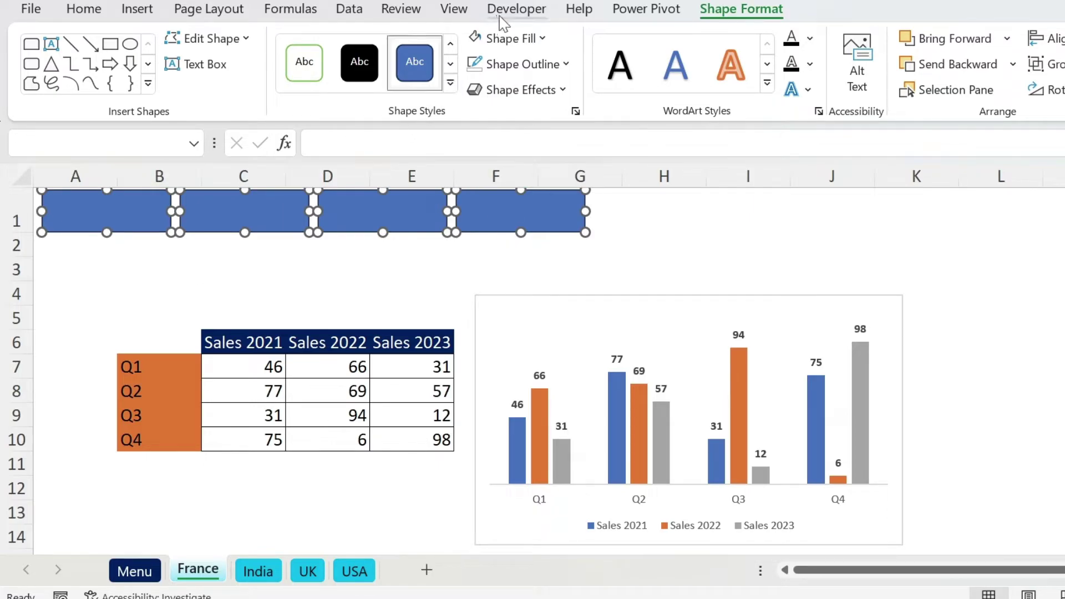
# Fill the tabs Dark Blue with no outline and middle-align their text.
pyautogui.click(532, 39)
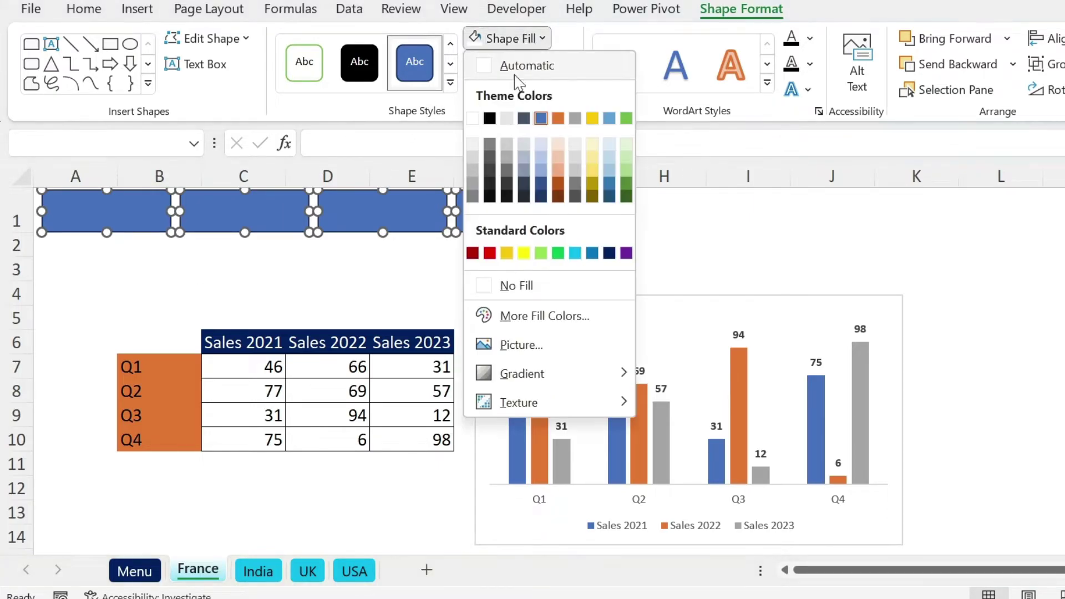
pyautogui.click(609, 253)
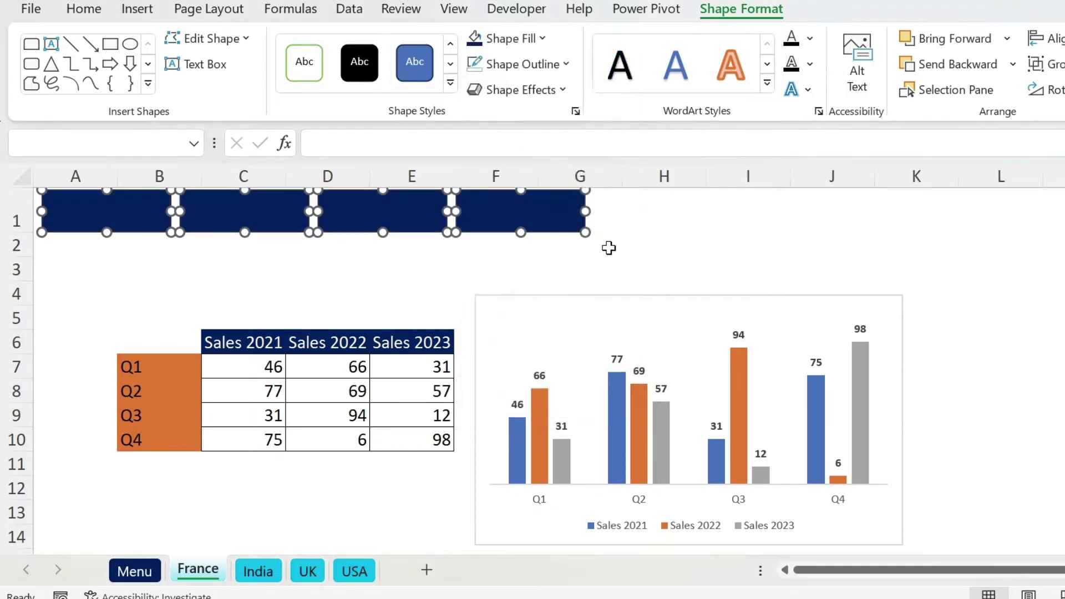
pyautogui.click(552, 69)
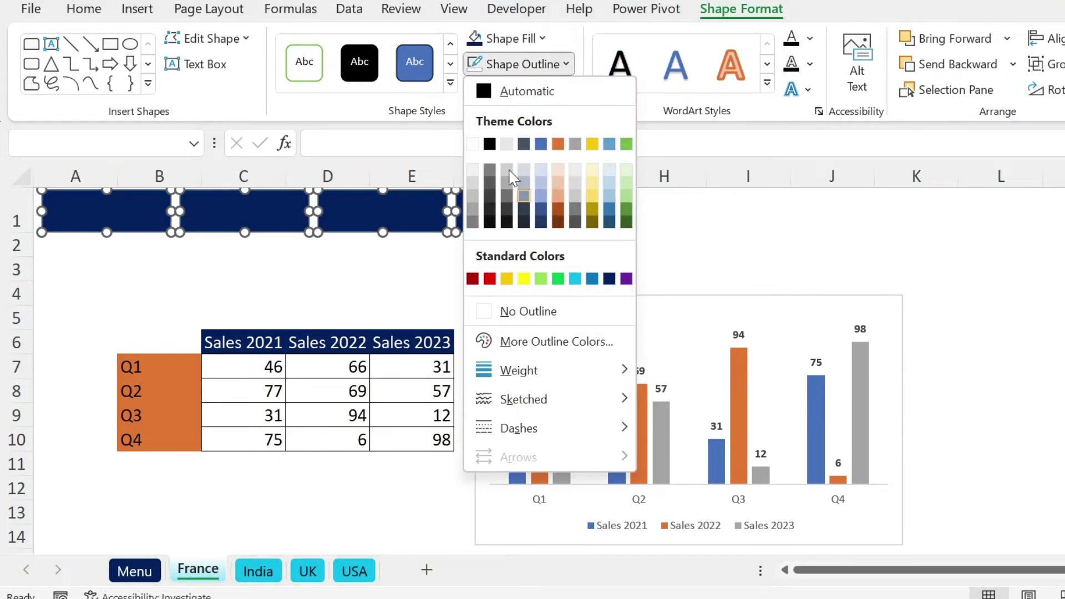
pyautogui.click(525, 311)
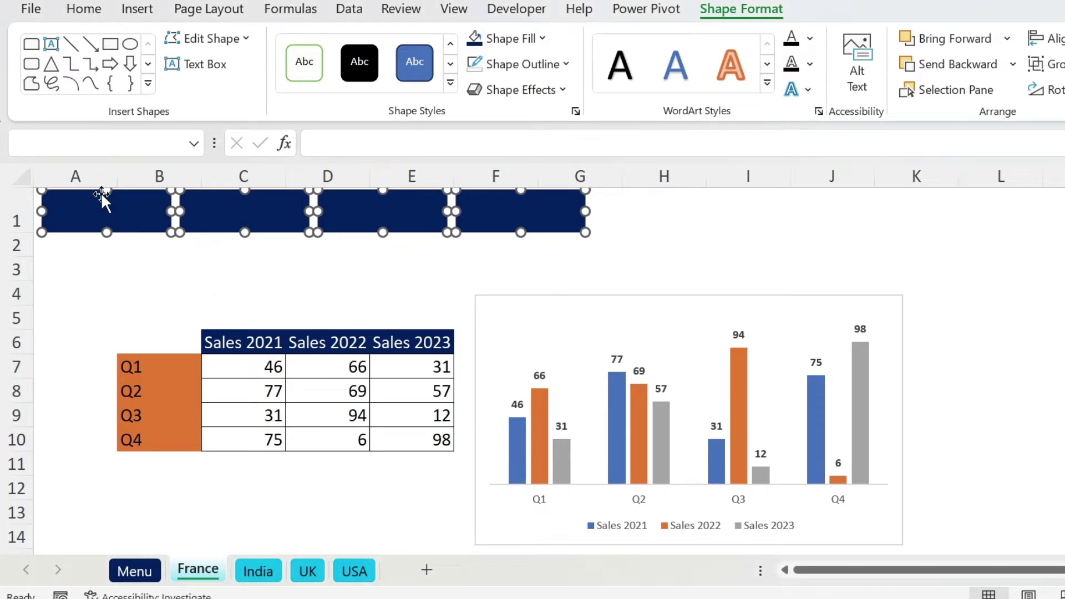
pyautogui.click(84, 9)
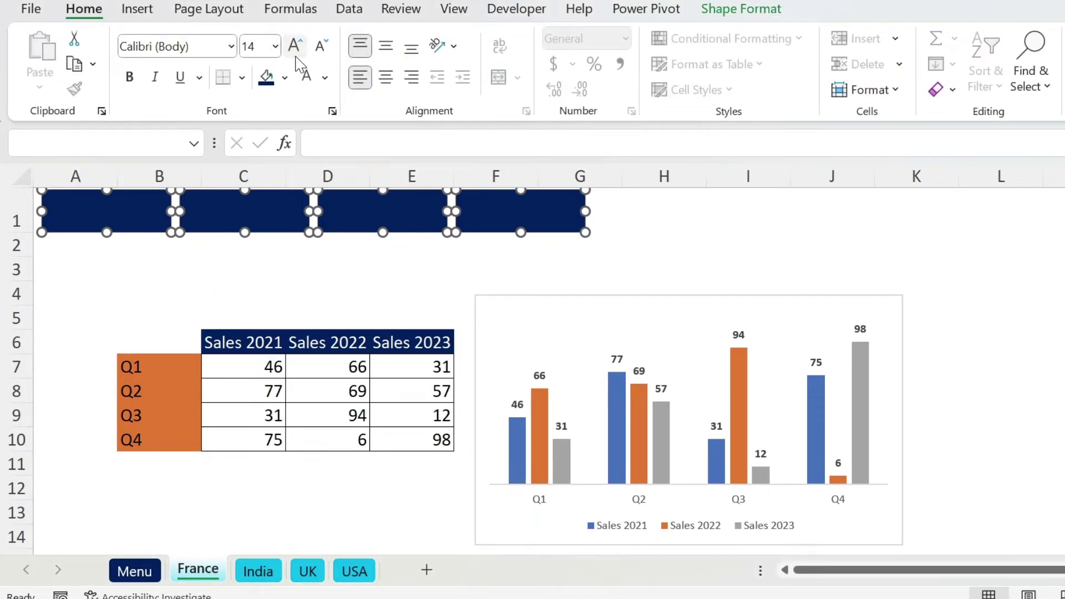
pyautogui.click(386, 46)
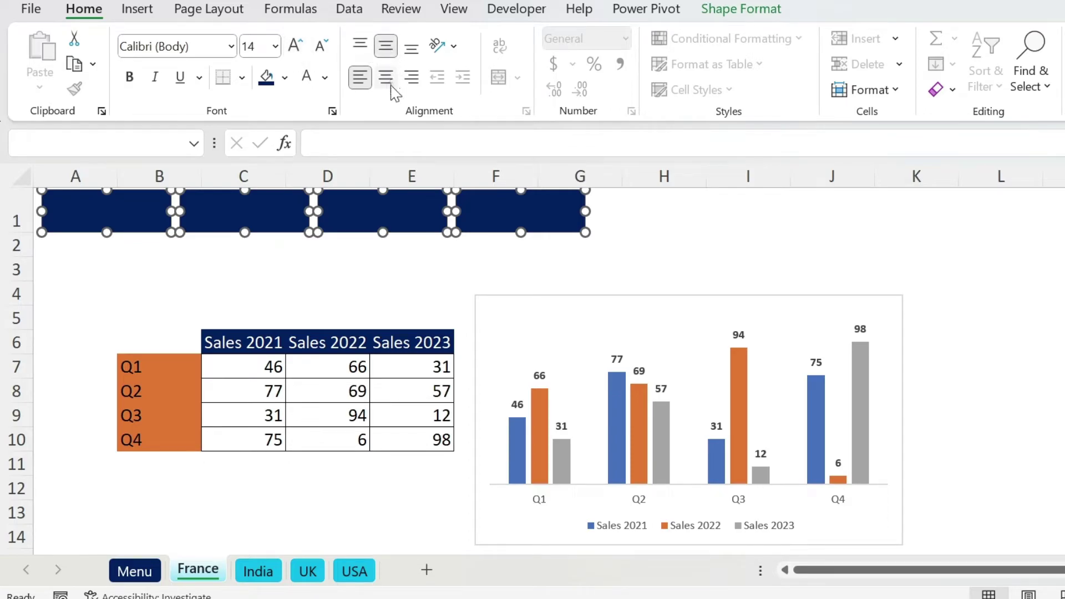
# Center the tab text and label the tabs France, India, Uk and USA, then select A1:H1.
pyautogui.click(386, 77)
pyautogui.click(132, 250)
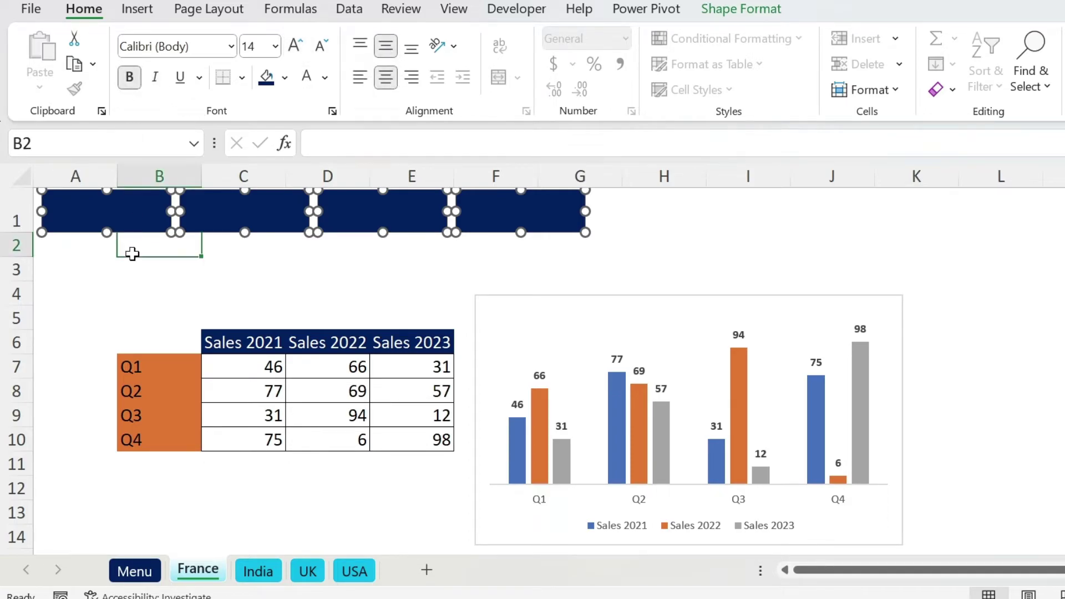
pyautogui.click(118, 214)
pyautogui.write('France')
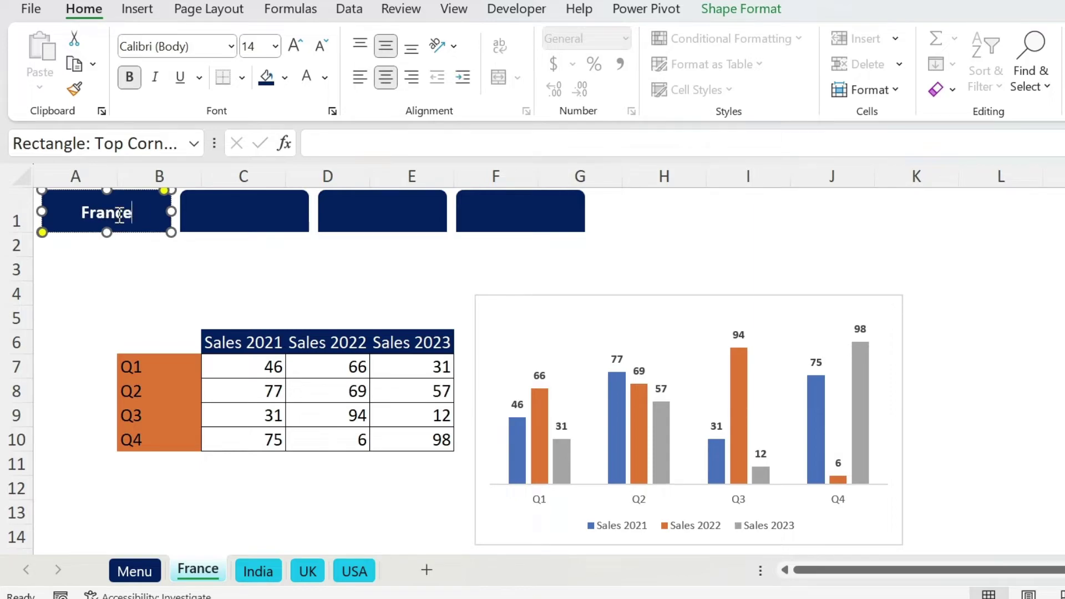
pyautogui.click(261, 209)
pyautogui.write('India')
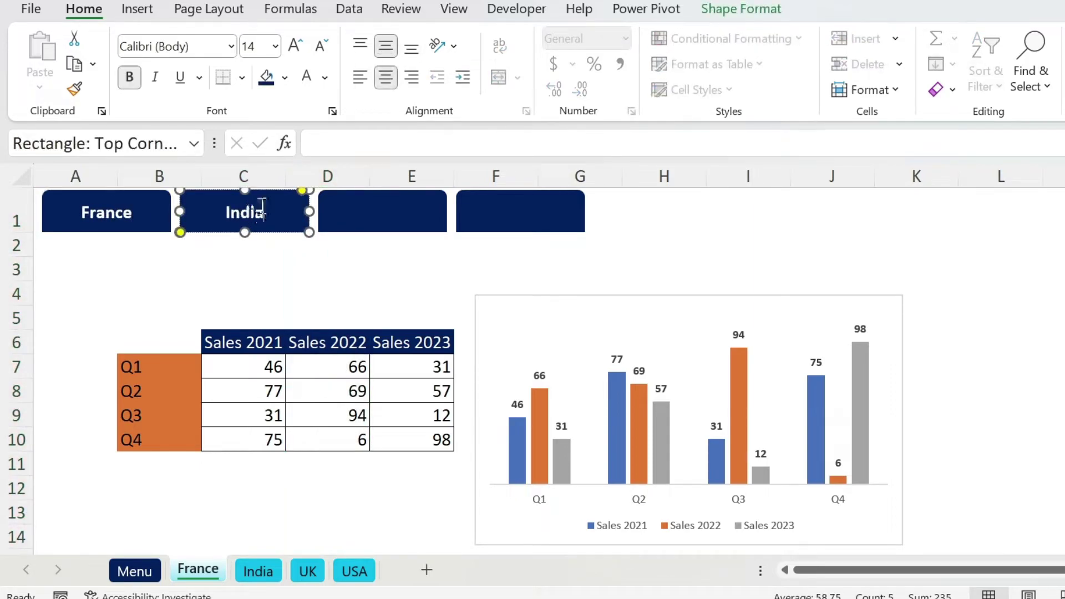
pyautogui.click(395, 197)
pyautogui.write('Uk')
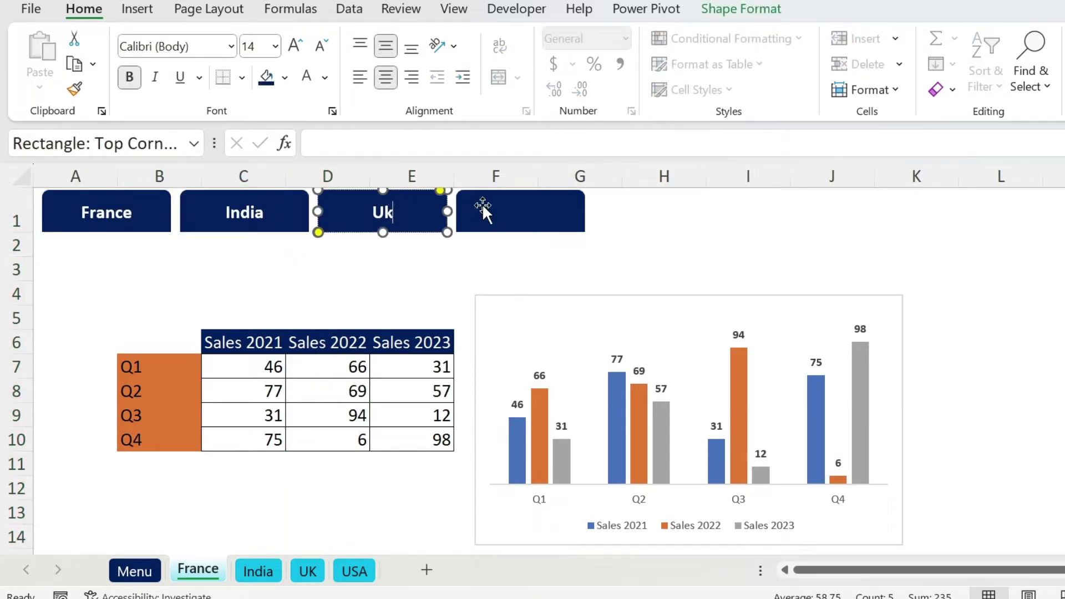
pyautogui.click(488, 204)
pyautogui.write('USA')
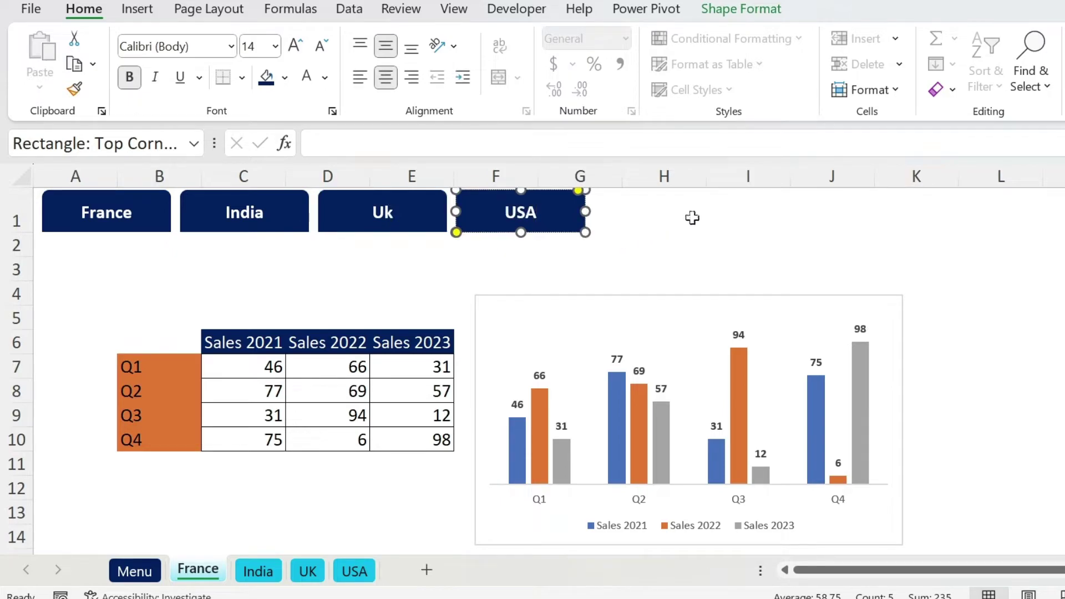
pyautogui.moveTo(692, 217); pyautogui.dragTo(3, 186)
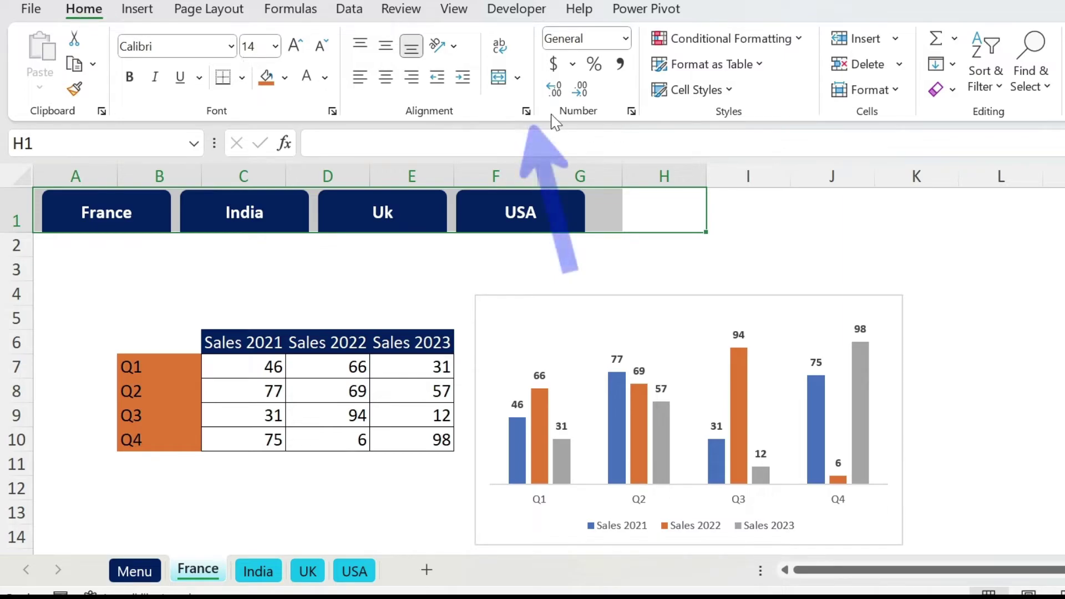
# Give A1:H1 a medium-weight Dark Blue bottom border in Format Cells.
pyautogui.click(527, 111)
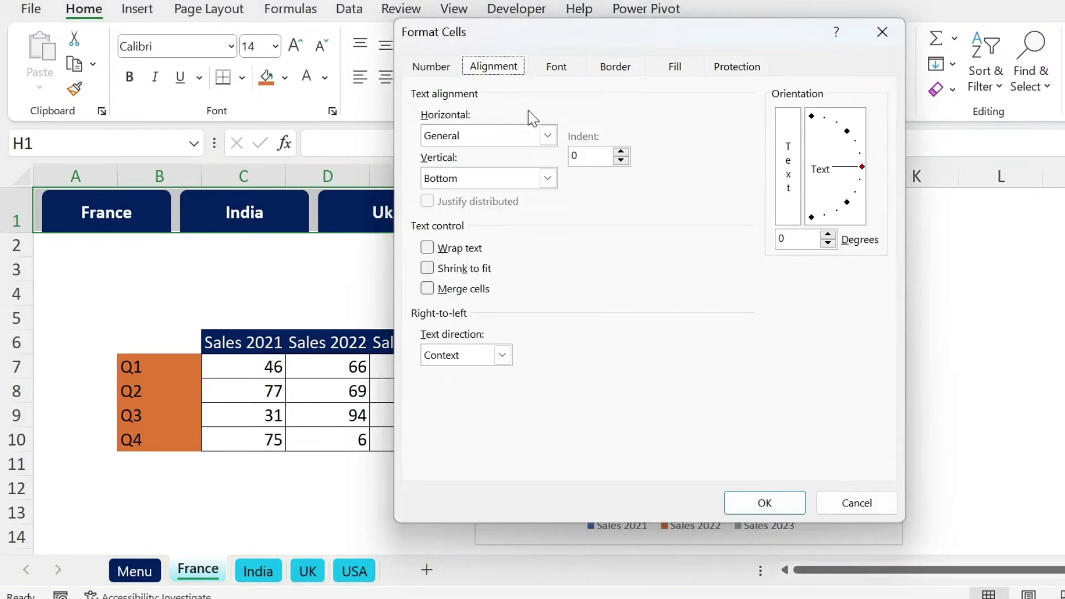
pyautogui.click(598, 72)
pyautogui.click(503, 221)
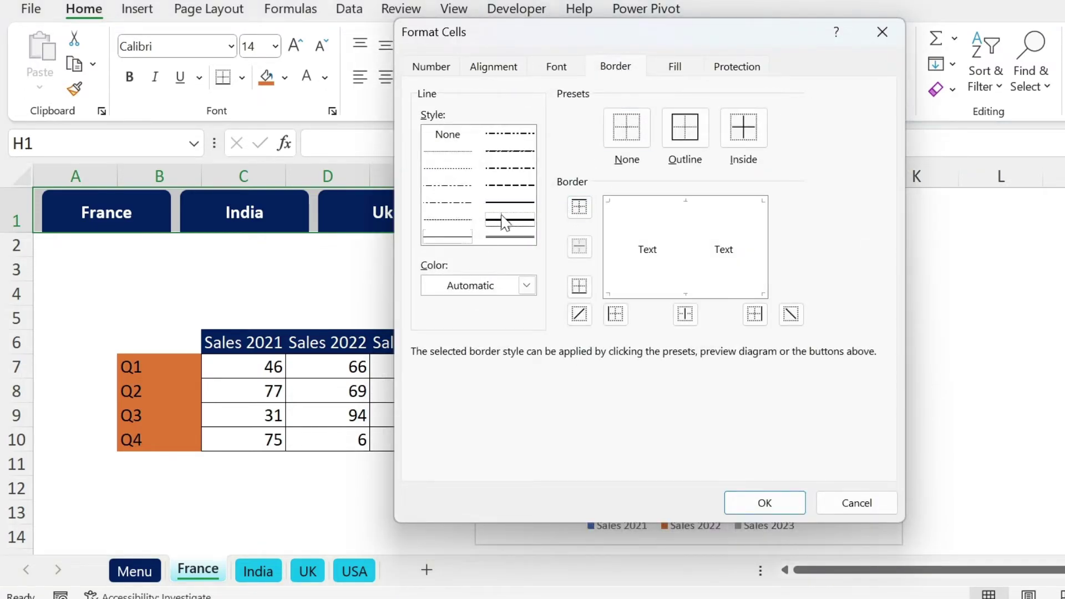
pyautogui.click(495, 299)
pyautogui.click(560, 499)
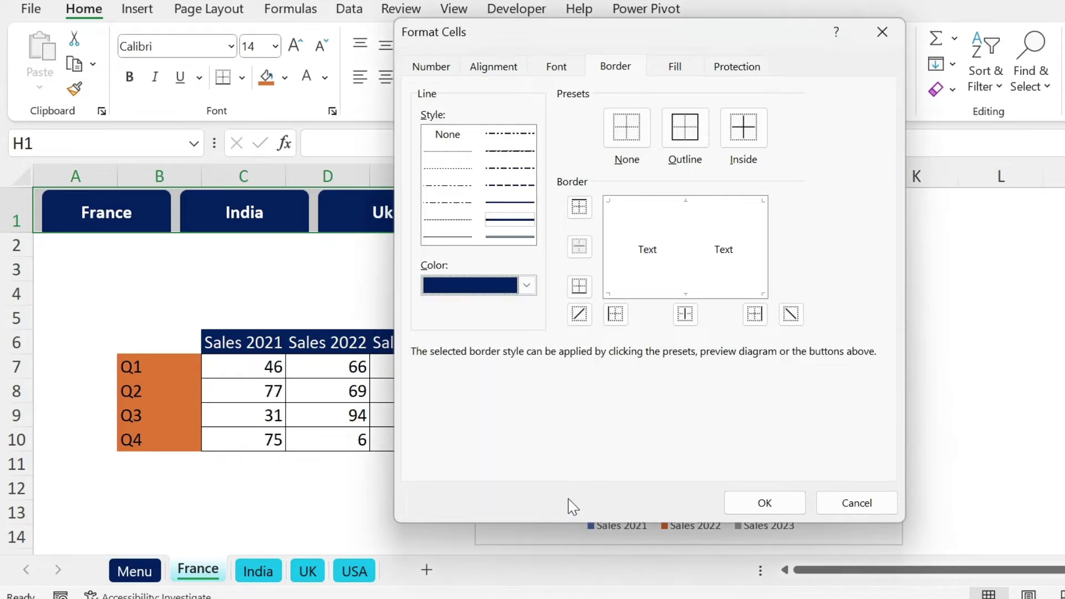
pyautogui.click(714, 295)
pyautogui.click(763, 502)
pyautogui.click(770, 260)
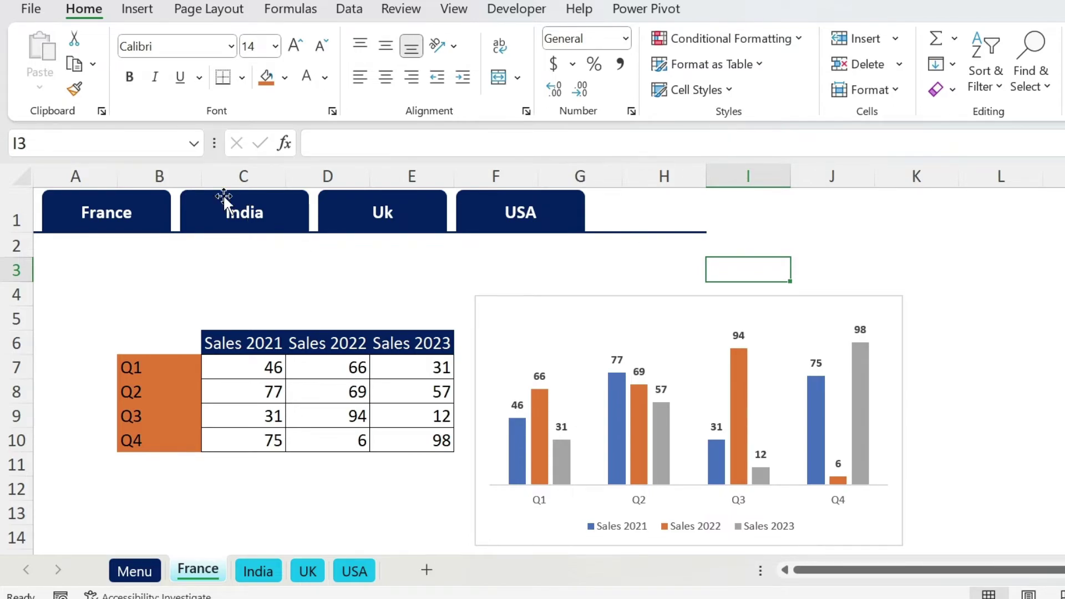
# Hyperlink the France tab to JumpFrance and the India tab to JumpIndia.
pyautogui.click(72, 204)
pyautogui.rightClick(72, 206)
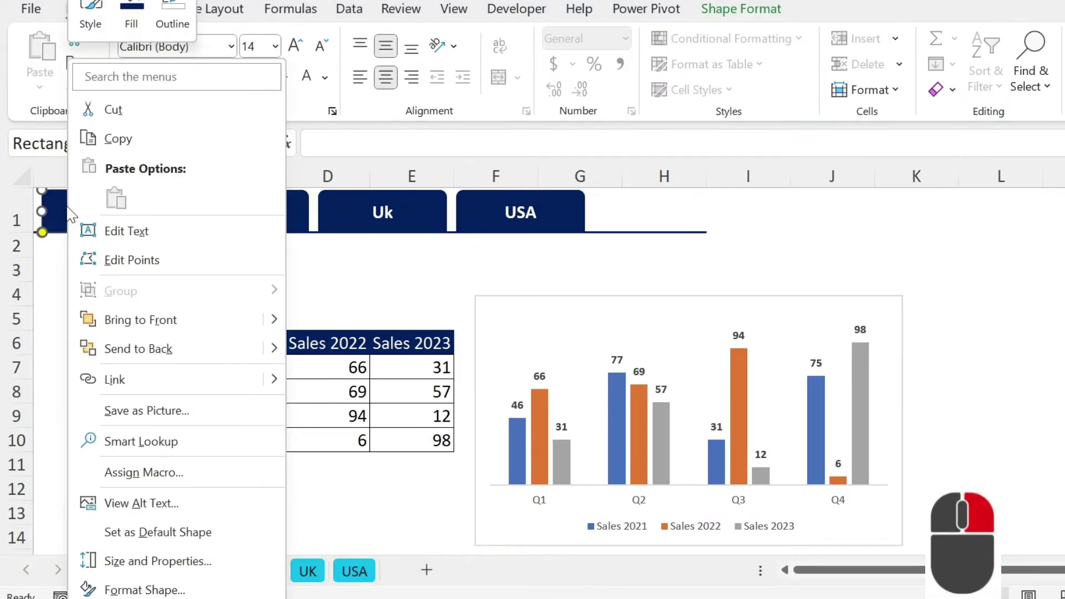
pyautogui.click(186, 388)
pyautogui.scroll(-1, 483, 322)
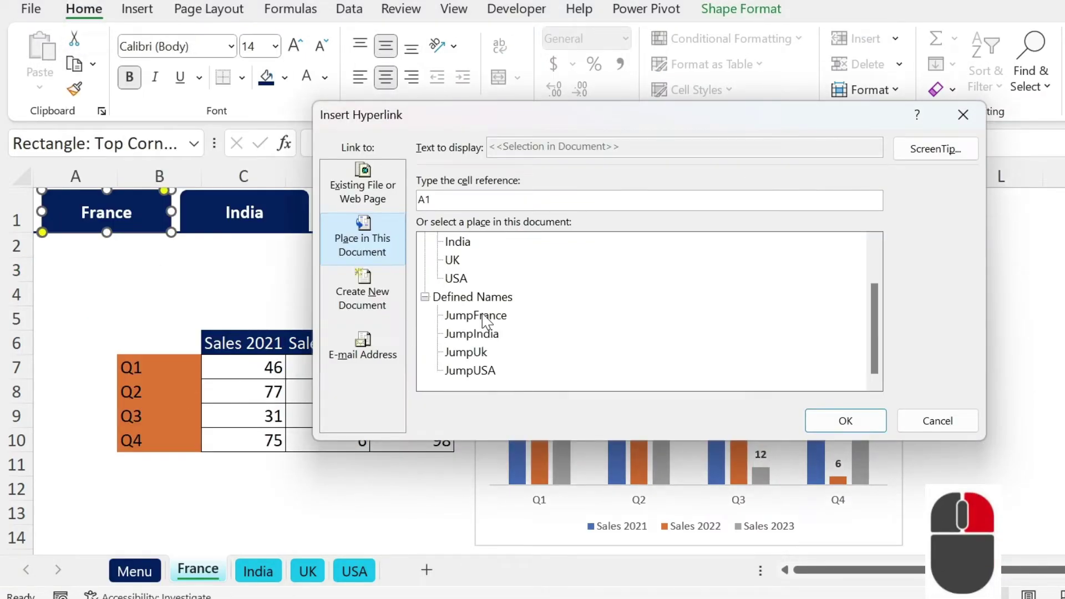
pyautogui.doubleClick(476, 315)
pyautogui.click(257, 227)
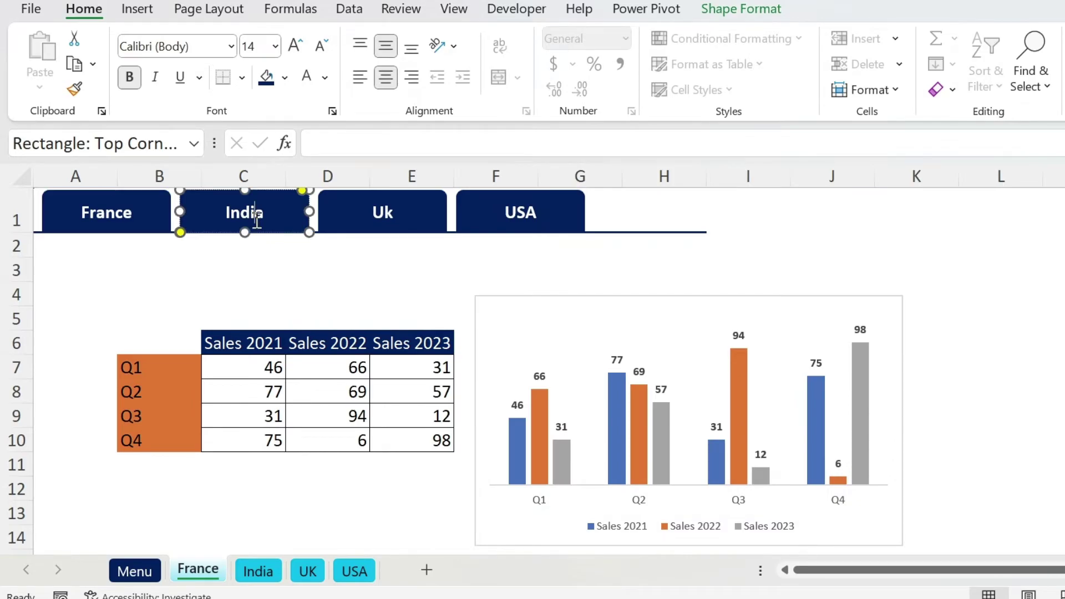
pyautogui.rightClick(258, 225)
pyautogui.click(363, 469)
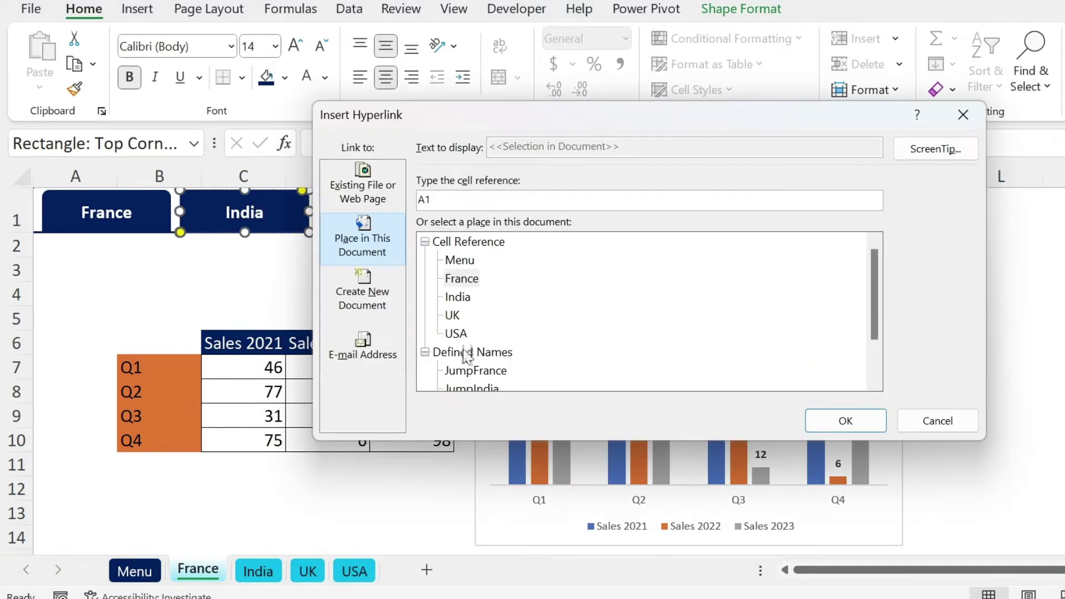
pyautogui.doubleClick(471, 388)
# Hyperlink the Uk tab to JumpUk and the USA tab to JumpUSA.
pyautogui.rightClick(447, 222)
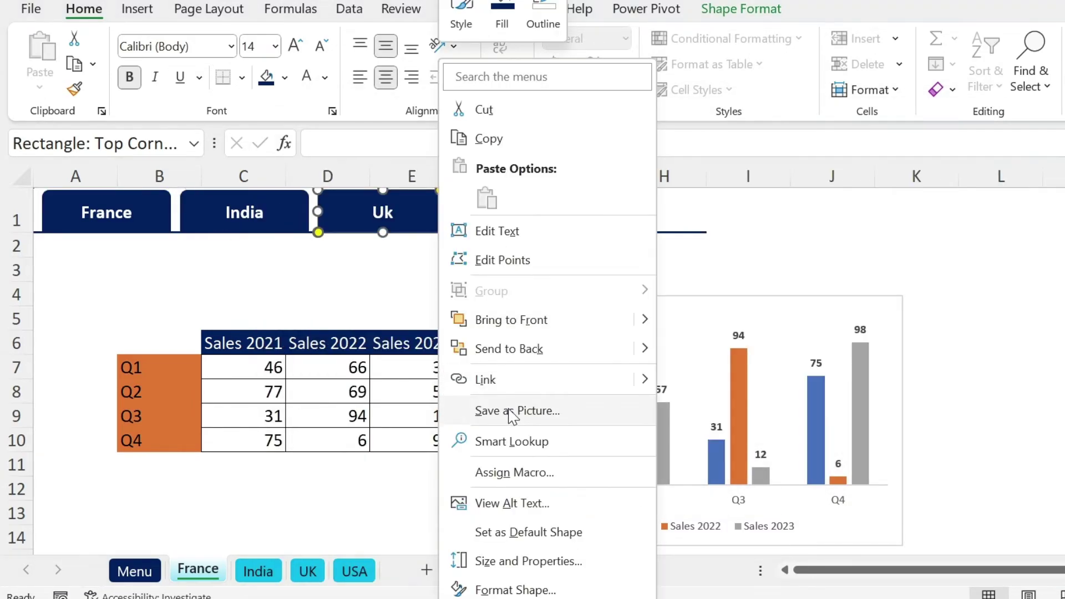
pyautogui.click(494, 378)
pyautogui.scroll(-1, 533, 386)
pyautogui.doubleClick(471, 355)
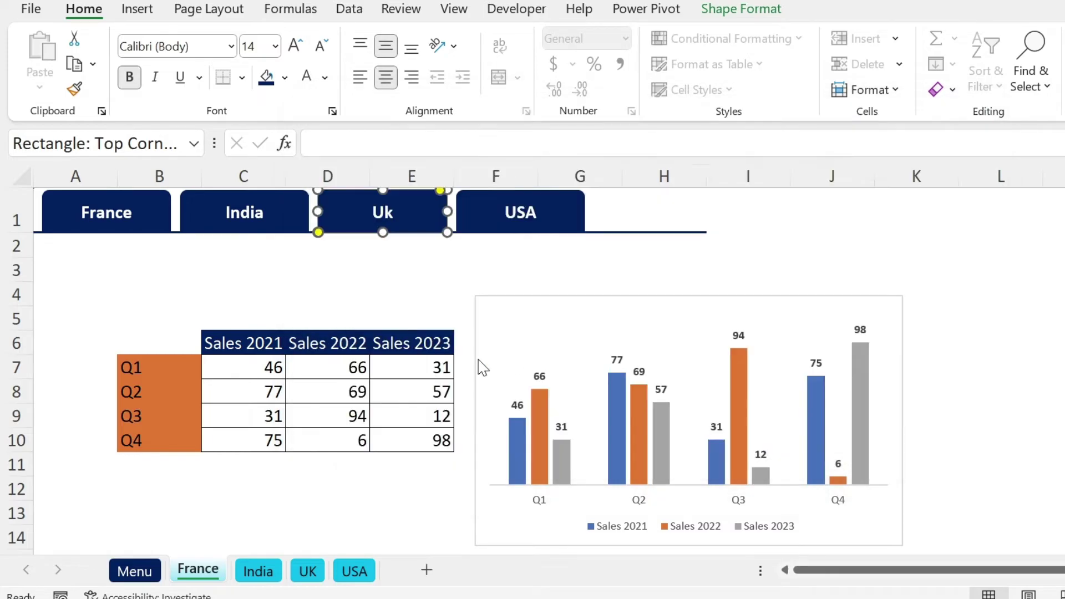
pyautogui.rightClick(528, 205)
pyautogui.click(594, 469)
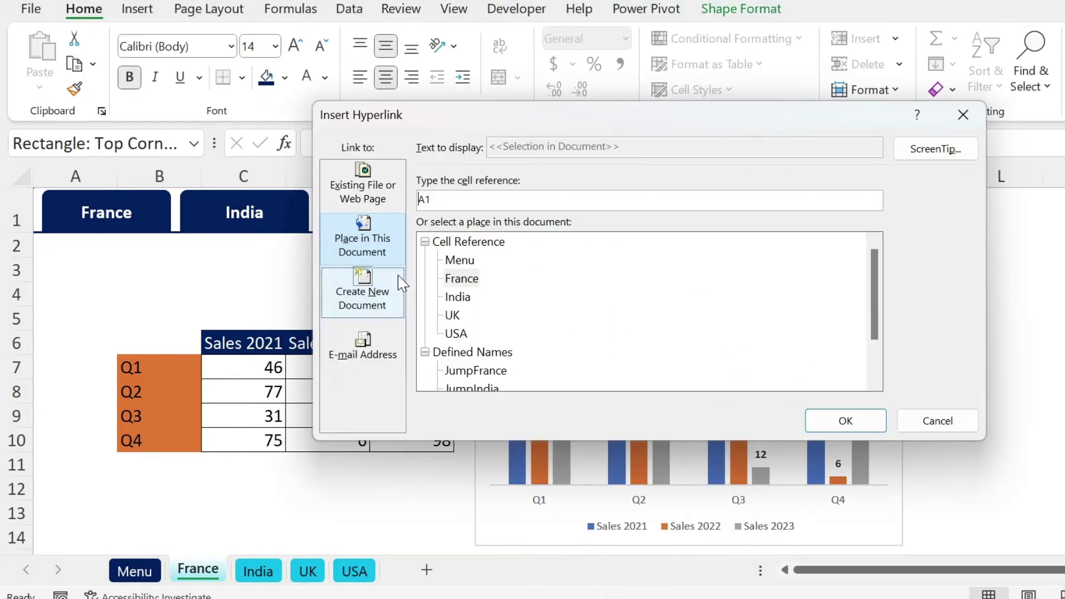
pyautogui.scroll(-1, 477, 388)
pyautogui.doubleClick(487, 370)
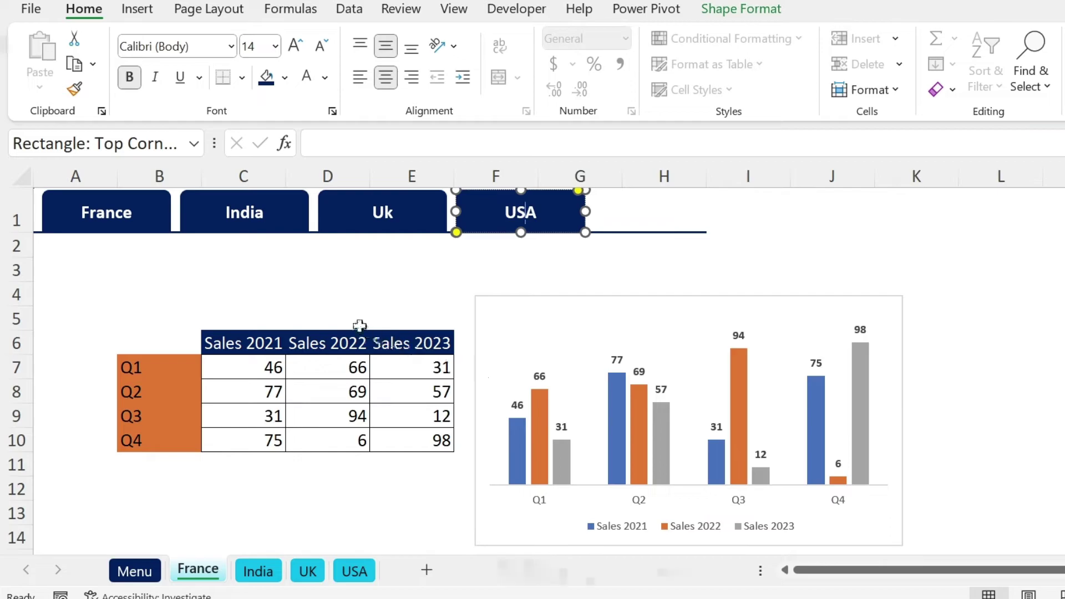
pyautogui.click(361, 293)
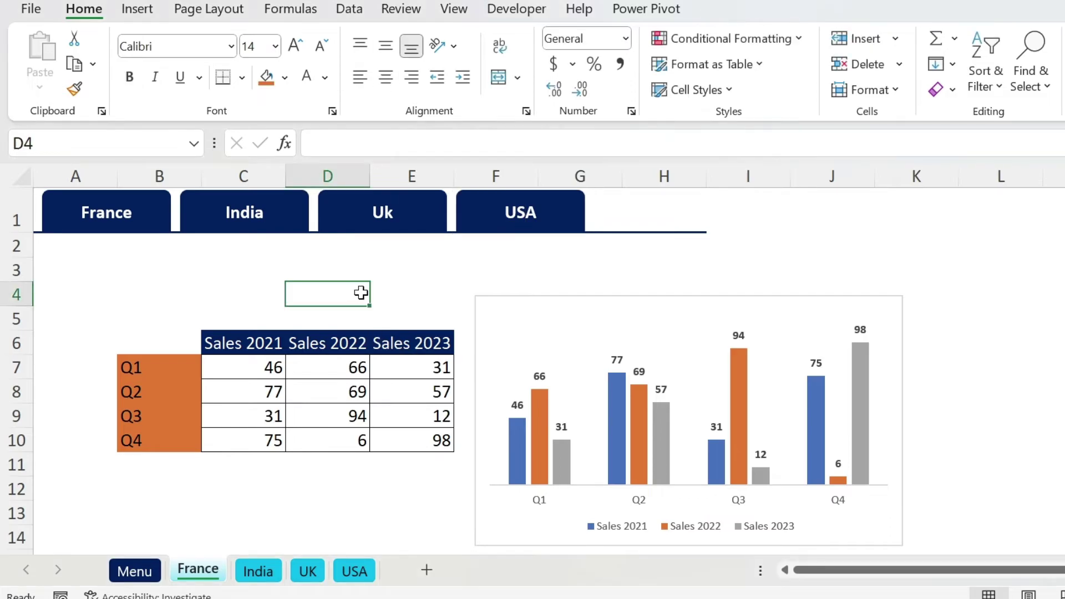
# Copy row 1 containing the linked tab bar from the France sheet.
pyautogui.click(258, 576)
pyautogui.click(364, 572)
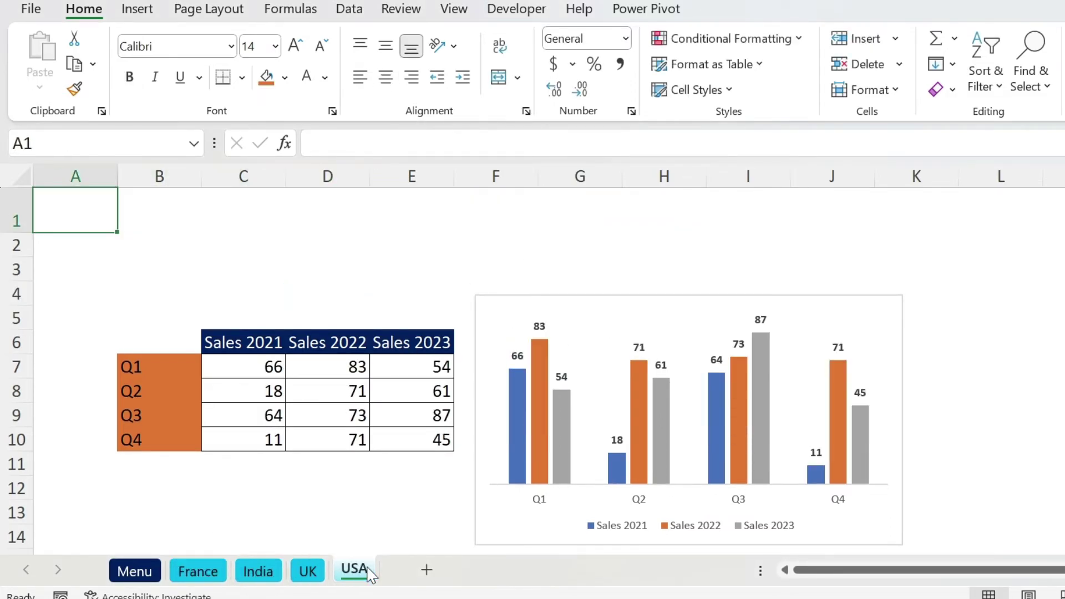
pyautogui.click(198, 572)
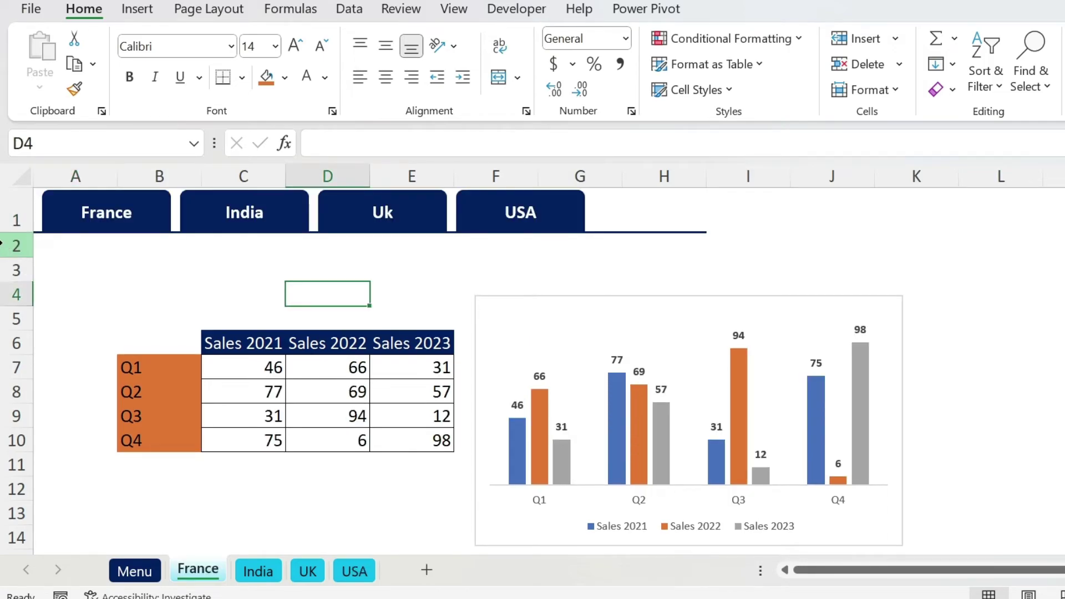
pyautogui.click(2, 211)
pyautogui.hotkey('ctrl', 'c')
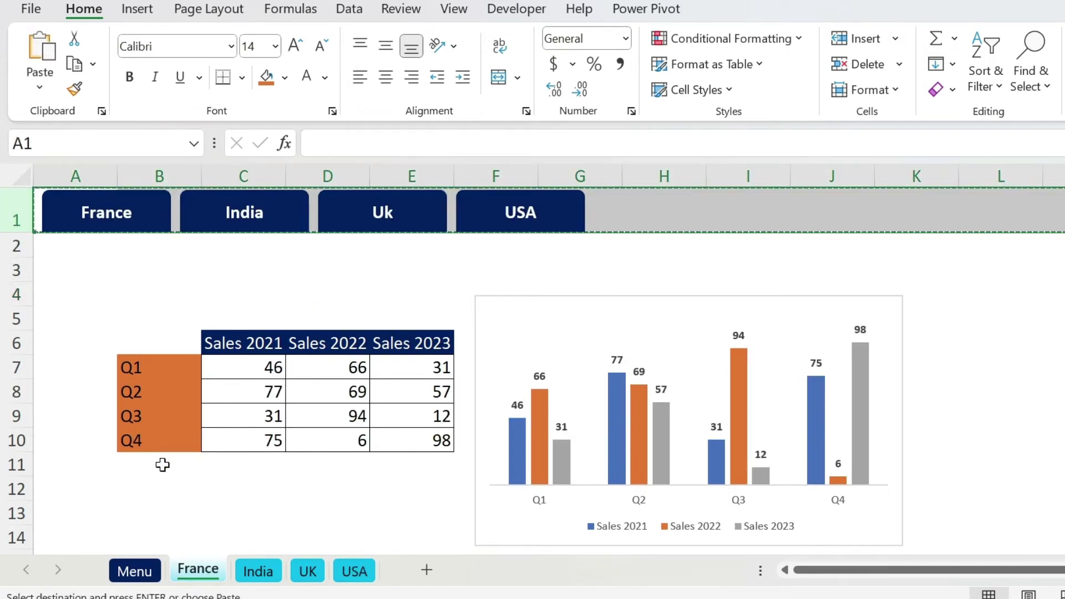
# Paste the tab bar into row 1 of the India, UK and USA sheets, then test the France link.
pyautogui.click(257, 571)
pyautogui.click(2, 217)
pyautogui.hotkey('ctrl', 'v')
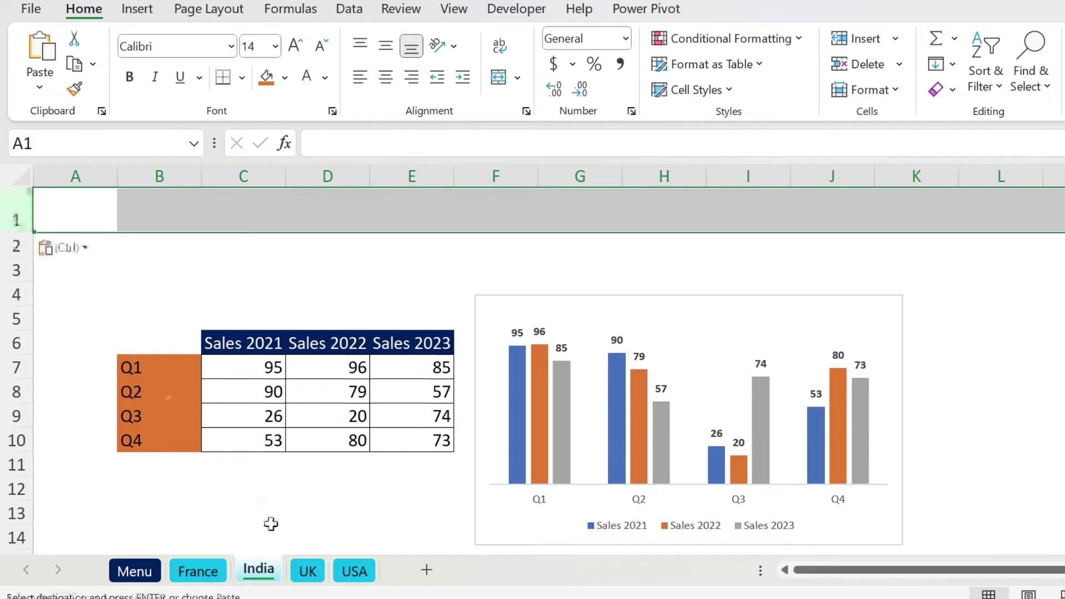
pyautogui.click(307, 571)
pyautogui.click(14, 216)
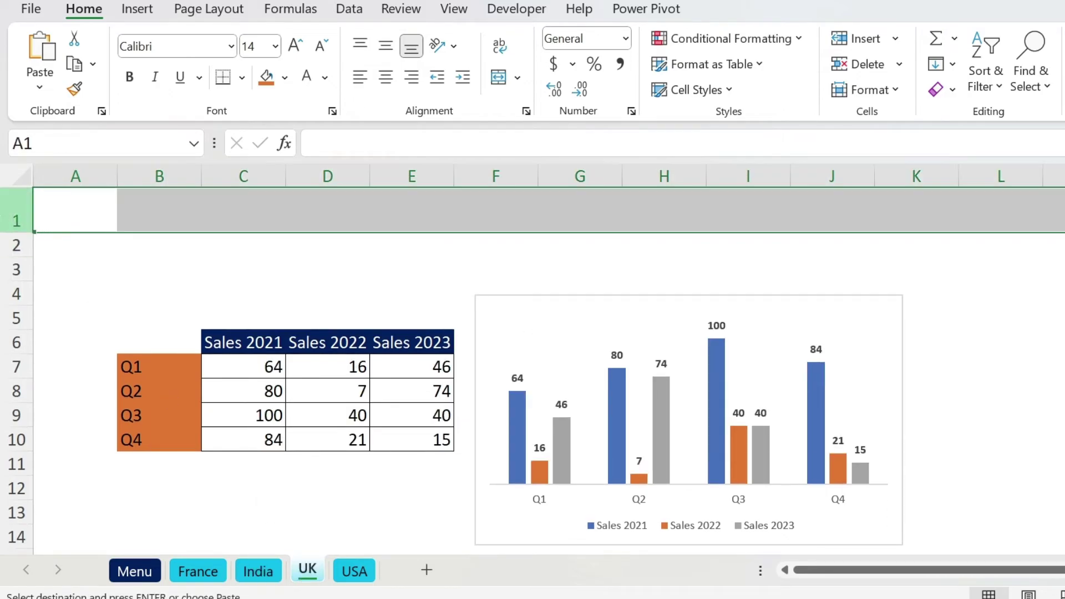
pyautogui.hotkey('ctrl', 'v')
pyautogui.click(354, 572)
pyautogui.click(14, 219)
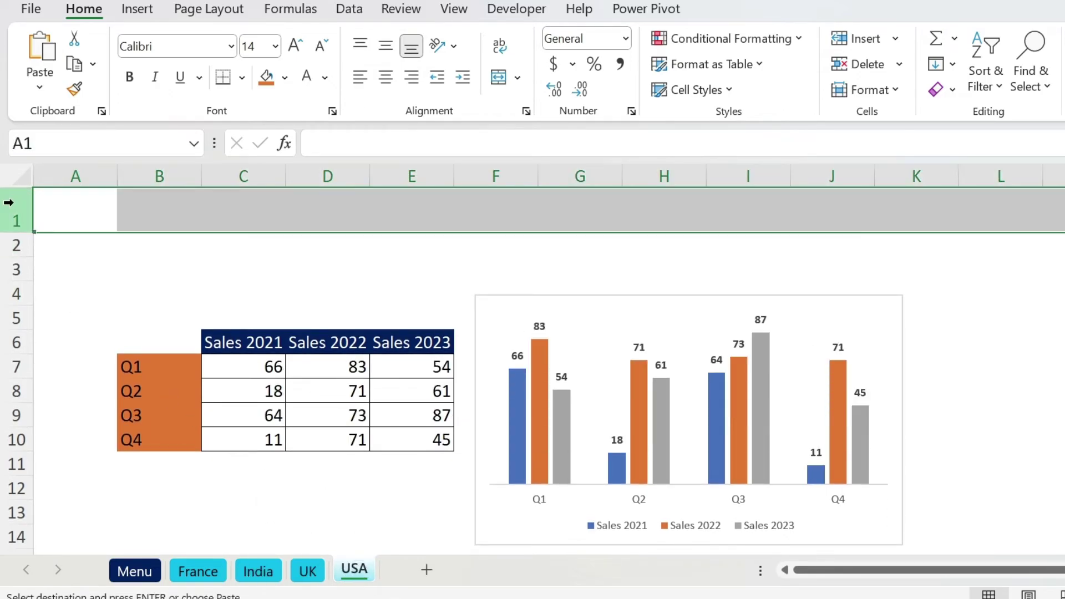
pyautogui.hotkey('ctrl', 'v')
pyautogui.click(219, 265)
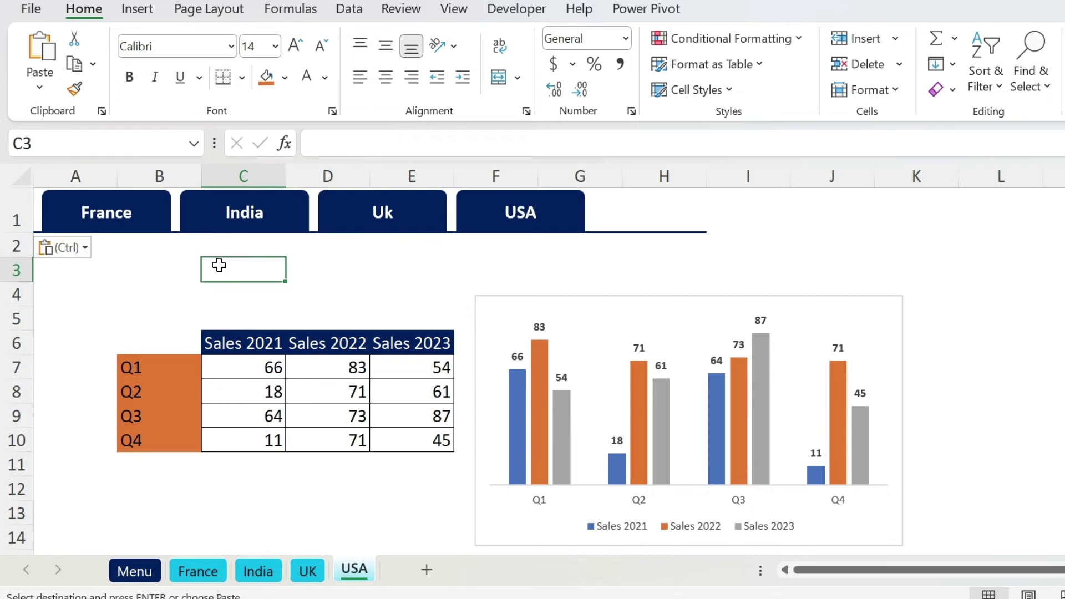
pyautogui.click(118, 222)
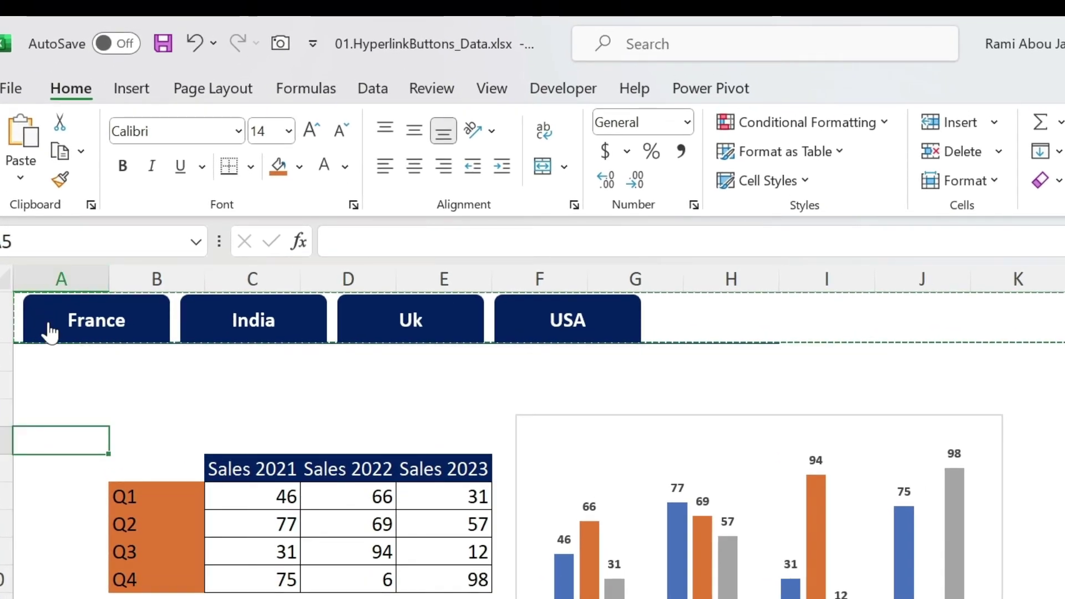
# Fill the France tab on the France sheet with the turquoise standard colour and cancel the copy marquee.
pyautogui.rightClick(48, 321)
pyautogui.click(122, 50)
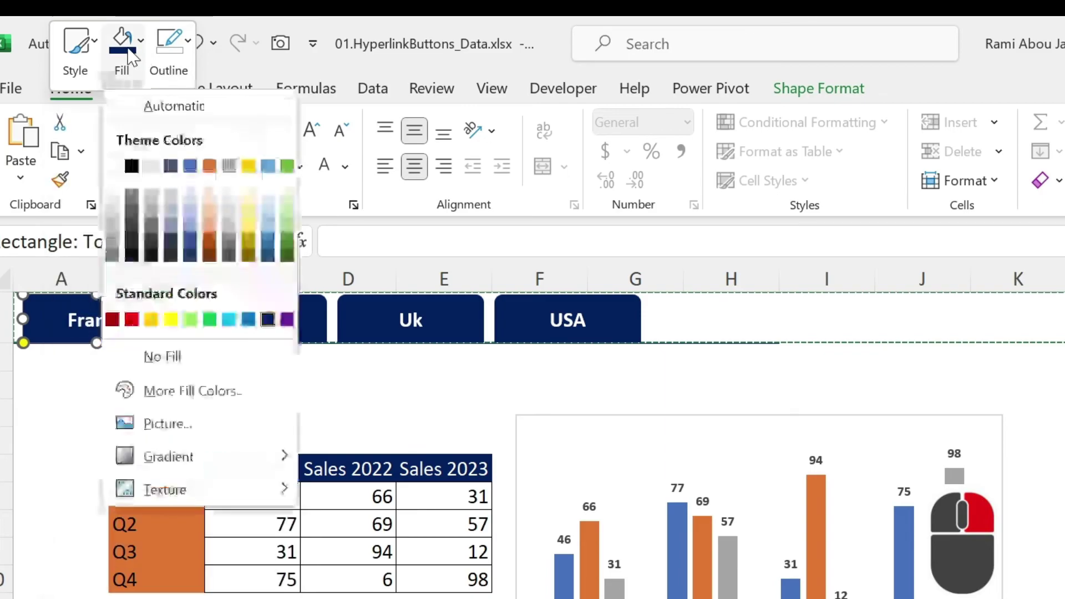
pyautogui.click(229, 320)
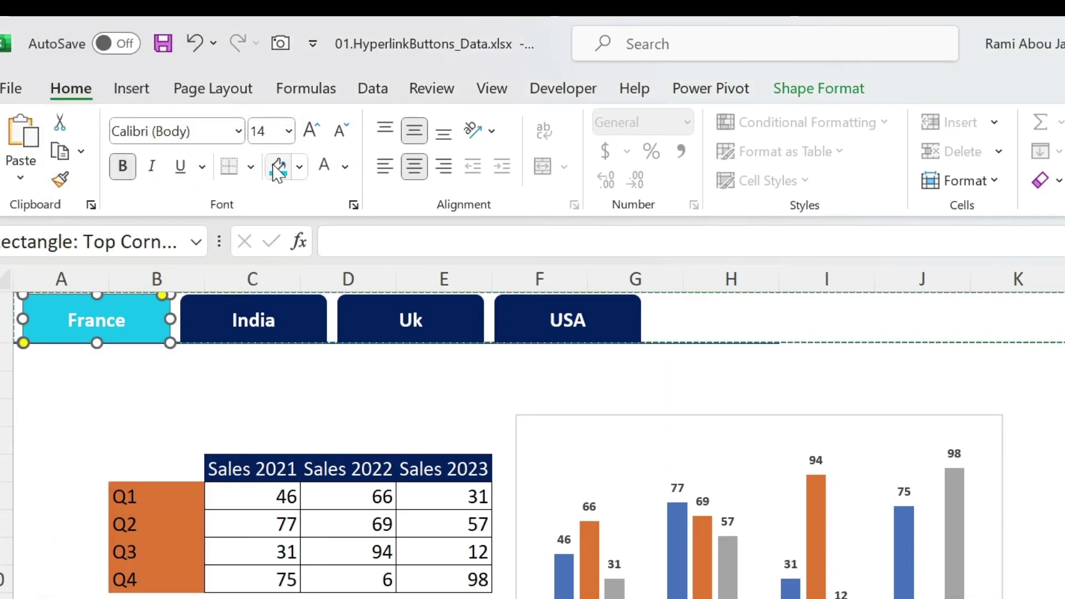
pyautogui.click(779, 88)
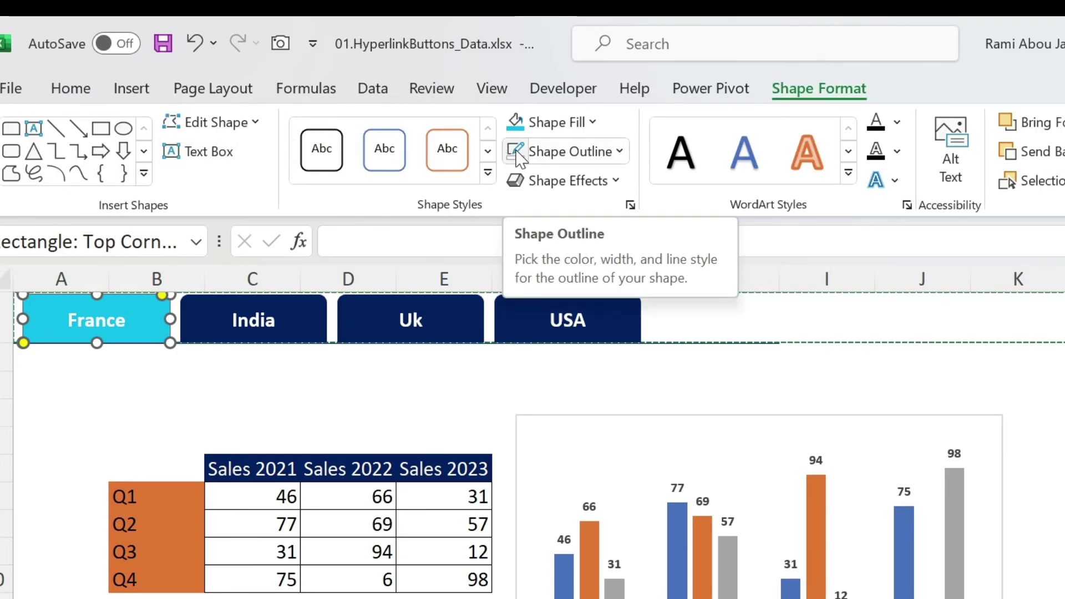
pyautogui.click(207, 417)
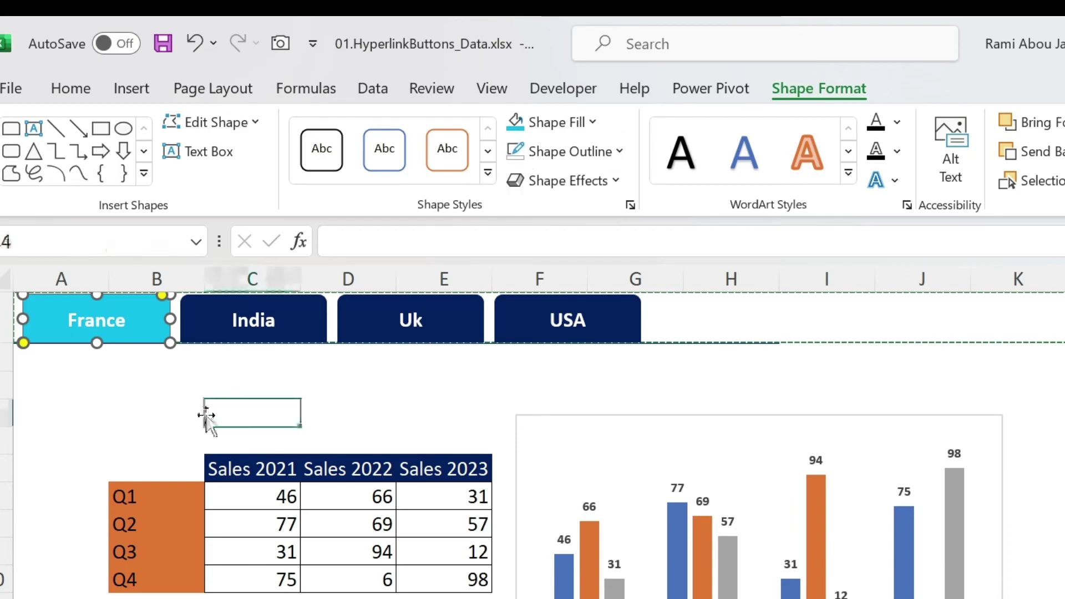
pyautogui.press('Escape')
pyautogui.press('Left')
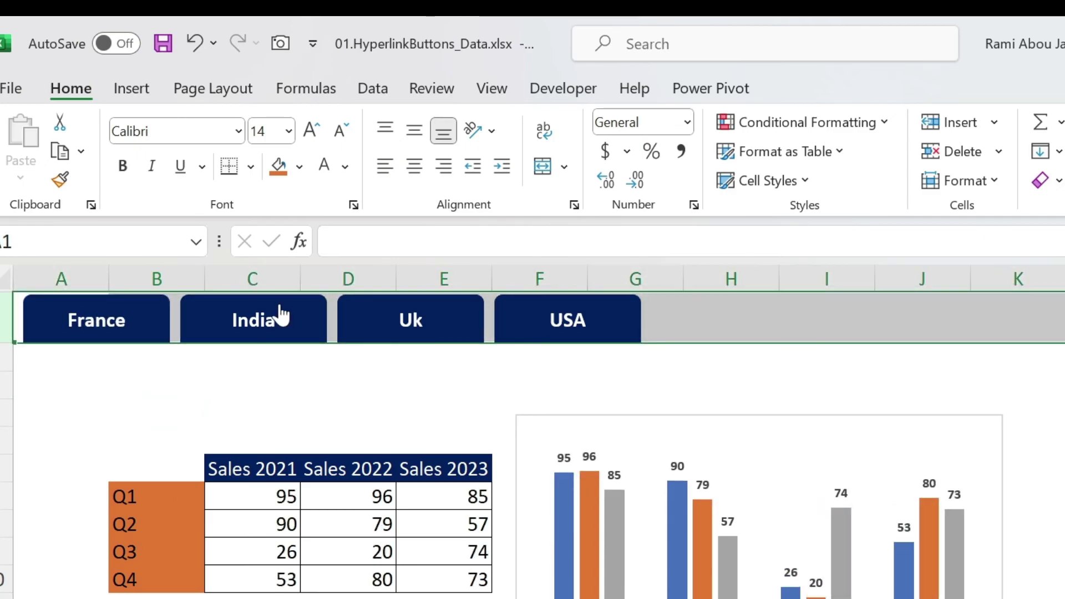
# Fill the India tab on the India sheet with the turquoise standard colour.
pyautogui.rightClick(281, 309)
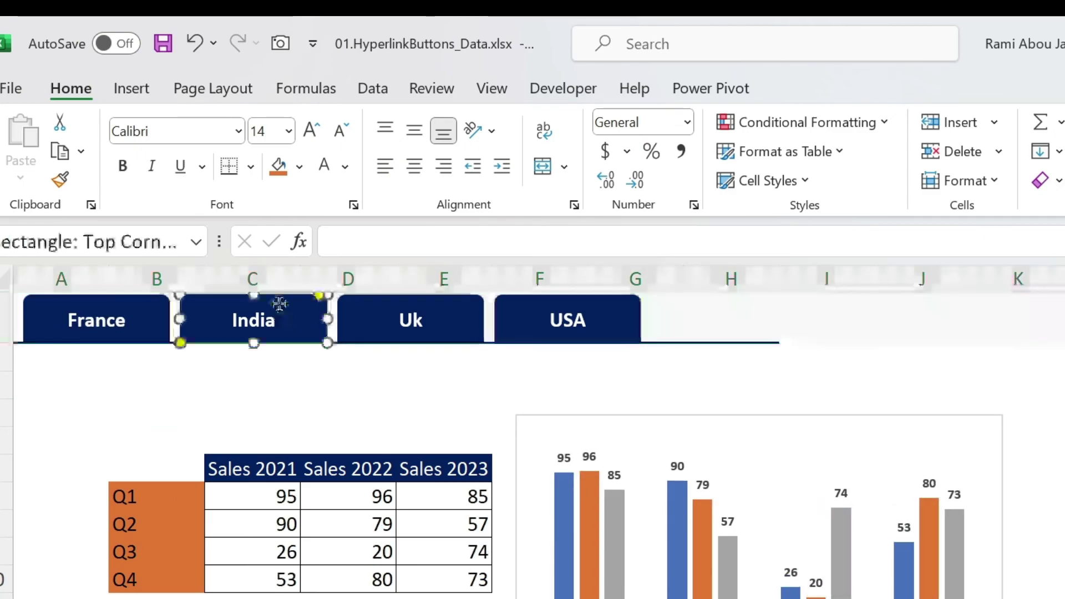
pyautogui.click(353, 45)
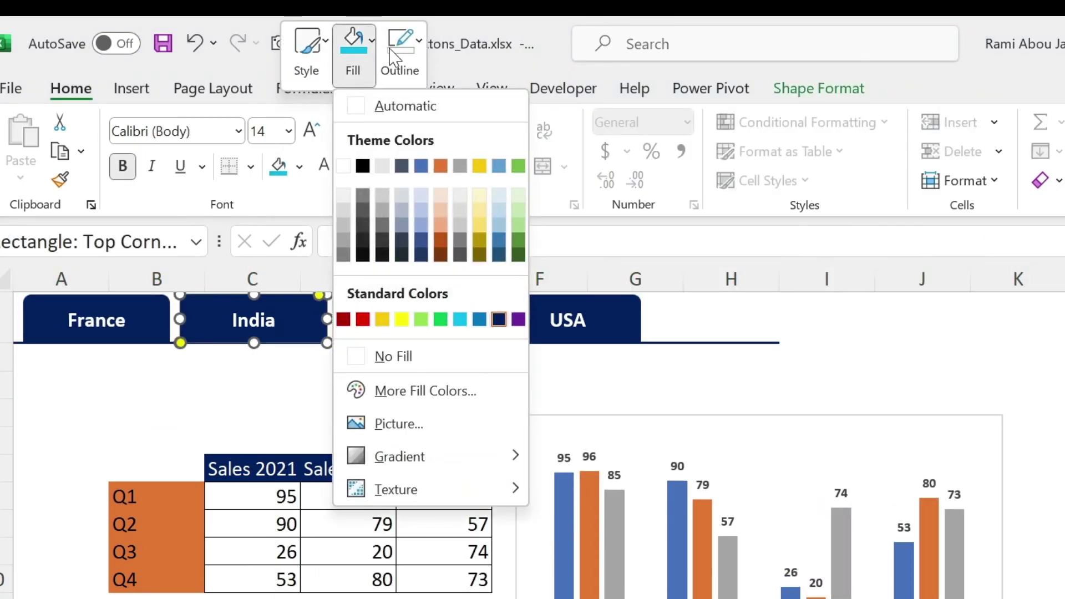
pyautogui.click(459, 319)
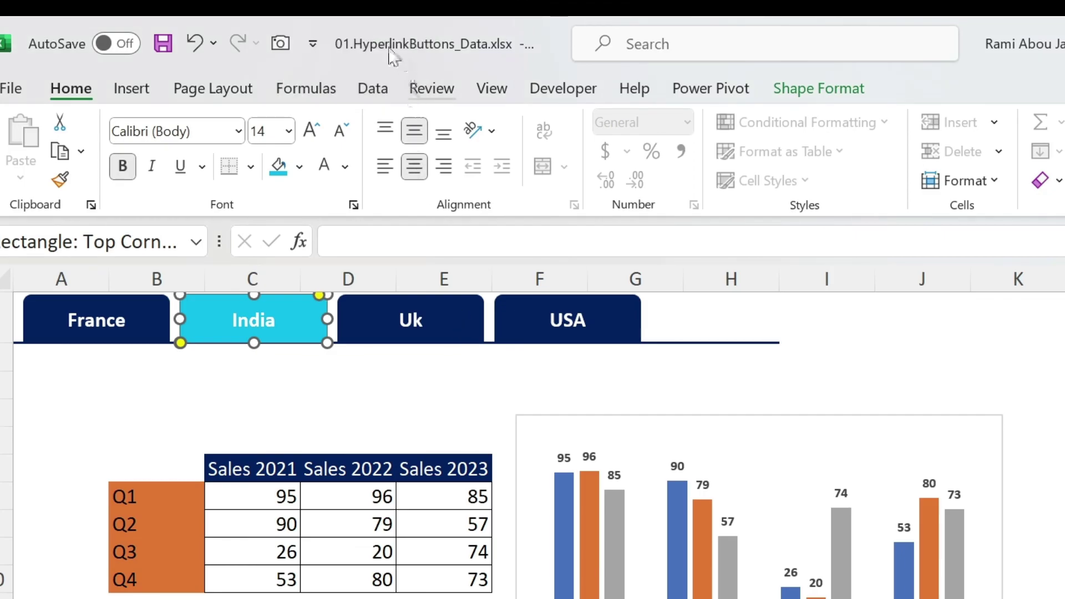
pyautogui.click(774, 93)
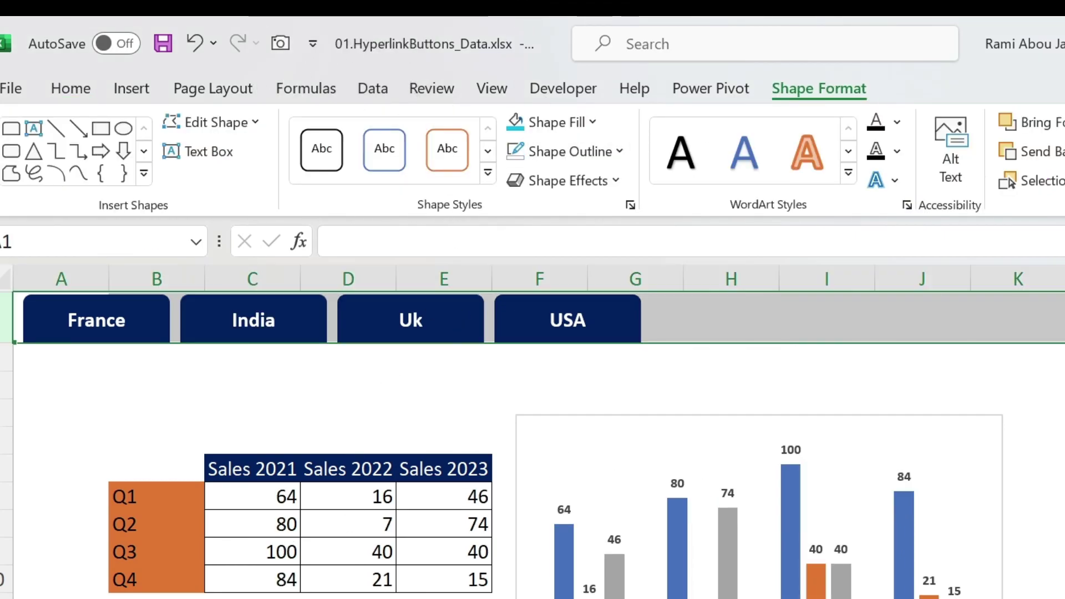
# Fill the Uk tab on the UK sheet with turquoise as well.
pyautogui.rightClick(390, 336)
pyautogui.click(467, 53)
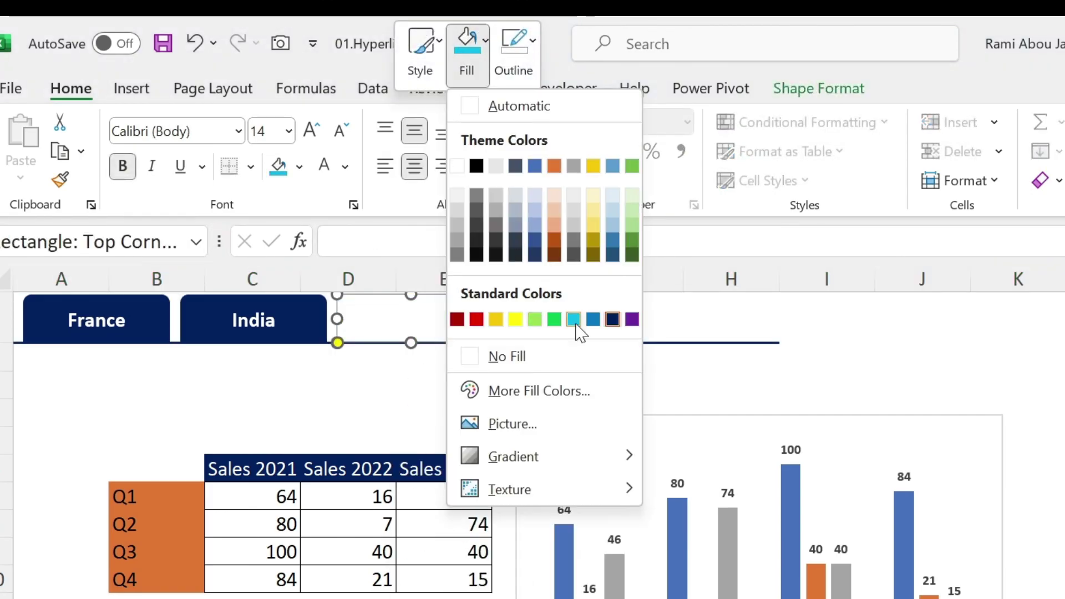
pyautogui.click(578, 324)
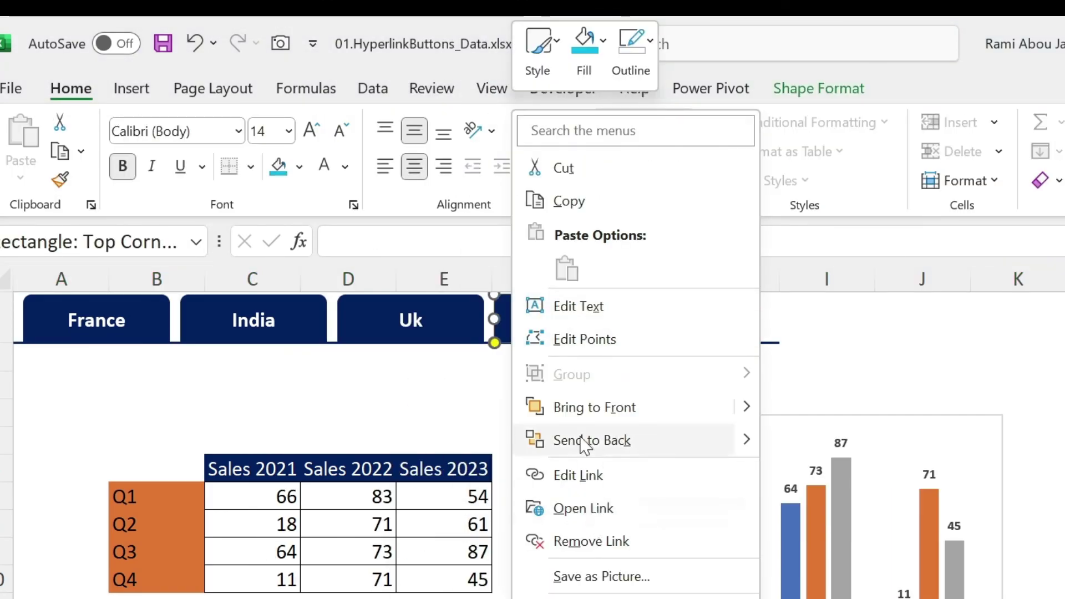